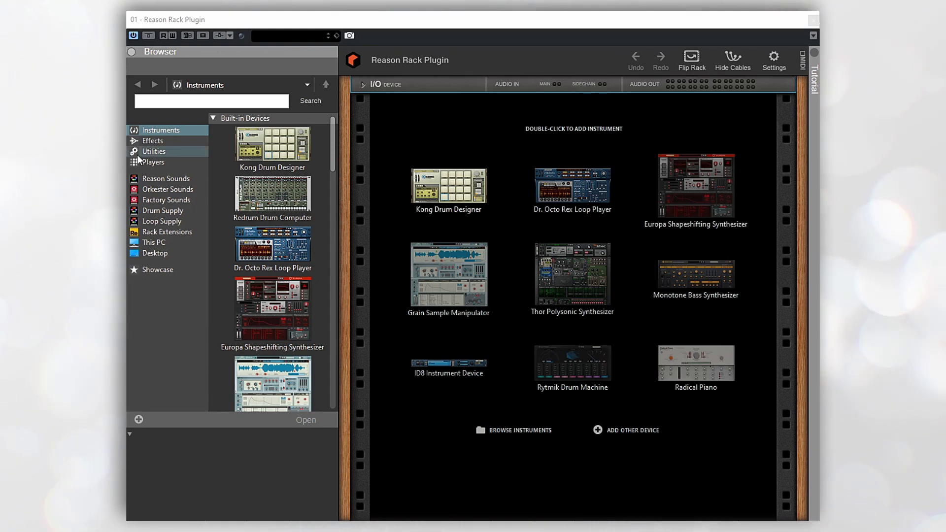
# Step: Enable the plugin setting to open with the browser shown and confirm the settings
pyautogui.click(301, 307)
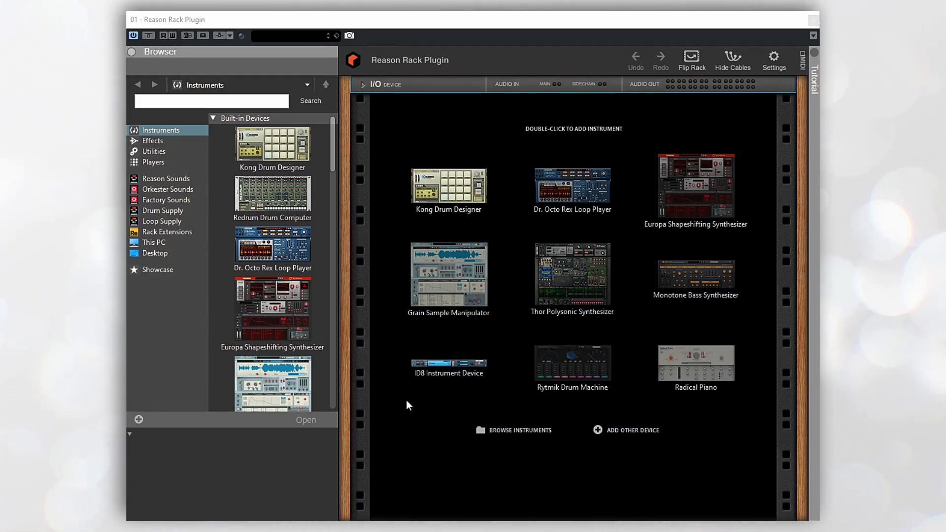
pyautogui.click(775, 63)
pyautogui.moveTo(556, 69); pyautogui.dragTo(421, 58)
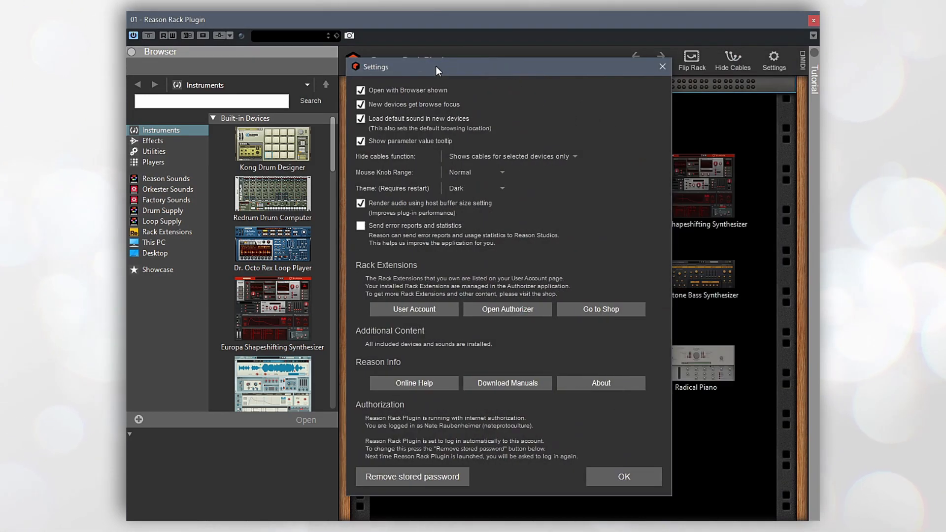
pyautogui.click(349, 80)
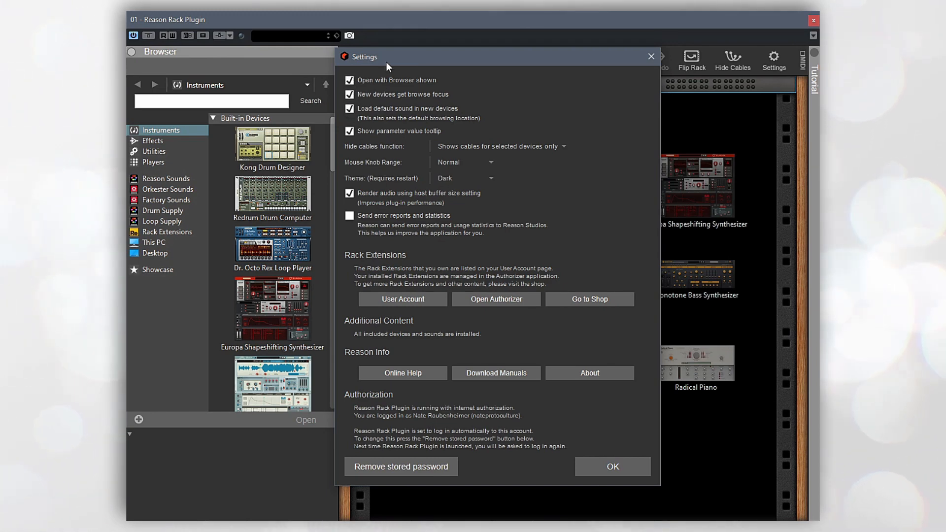
pyautogui.moveTo(387, 63); pyautogui.dragTo(414, 70)
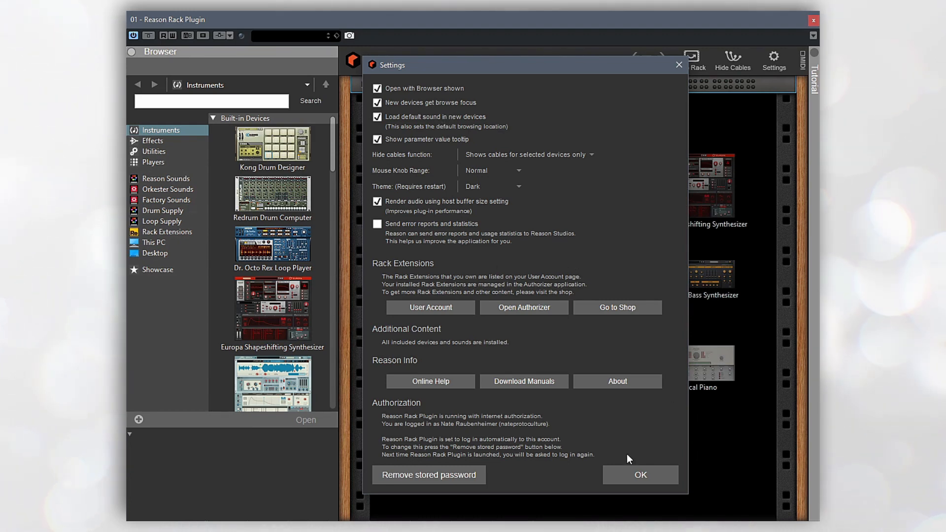
pyautogui.click(625, 478)
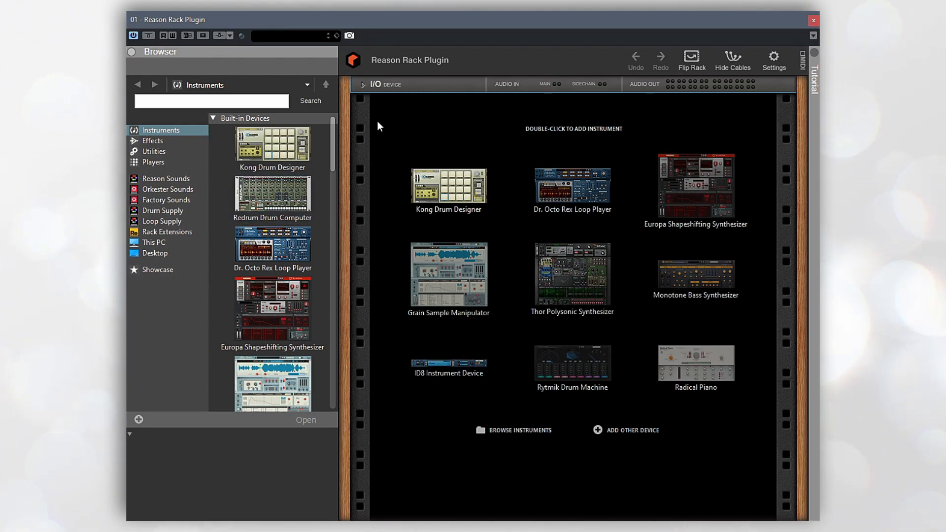
# Step: Browse Utilities, Players, Reason Sounds' 2 Bass > Electric Bass folder and the Drum Supply library
pyautogui.click(273, 170)
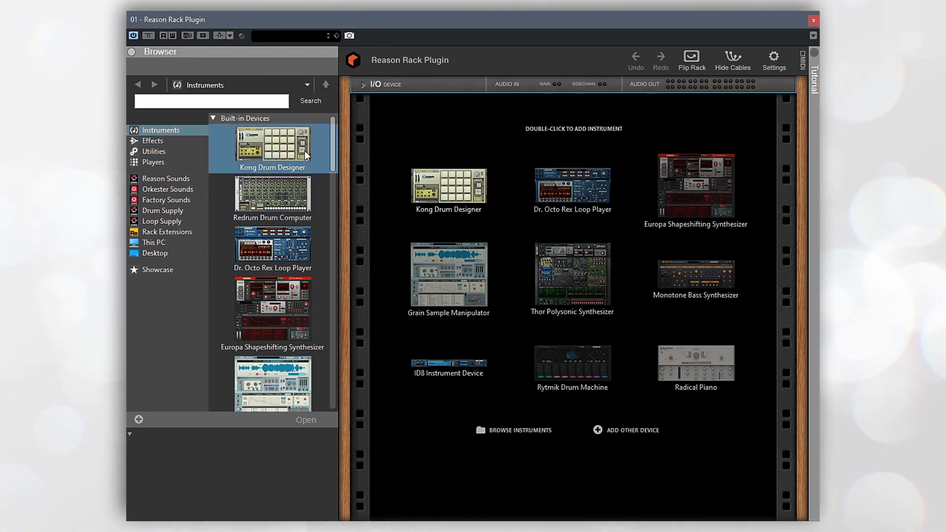
pyautogui.click(150, 143)
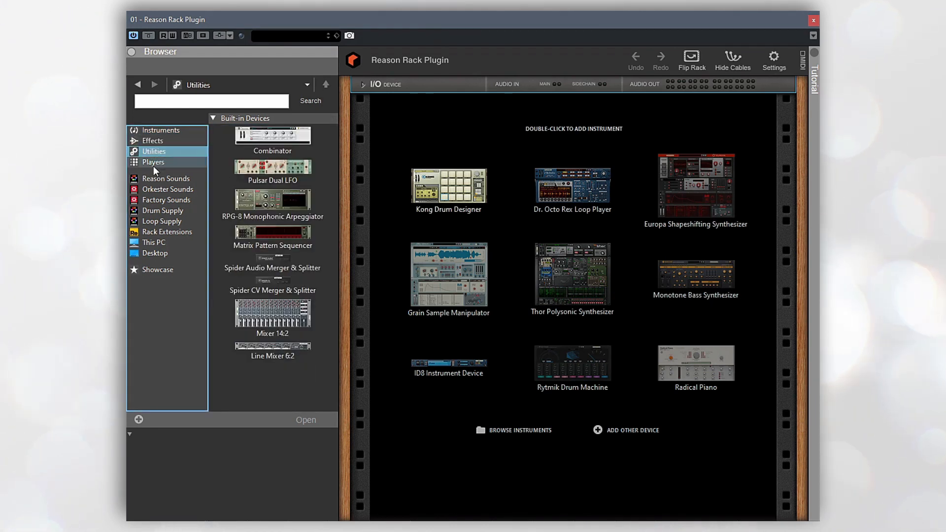
pyautogui.click(153, 164)
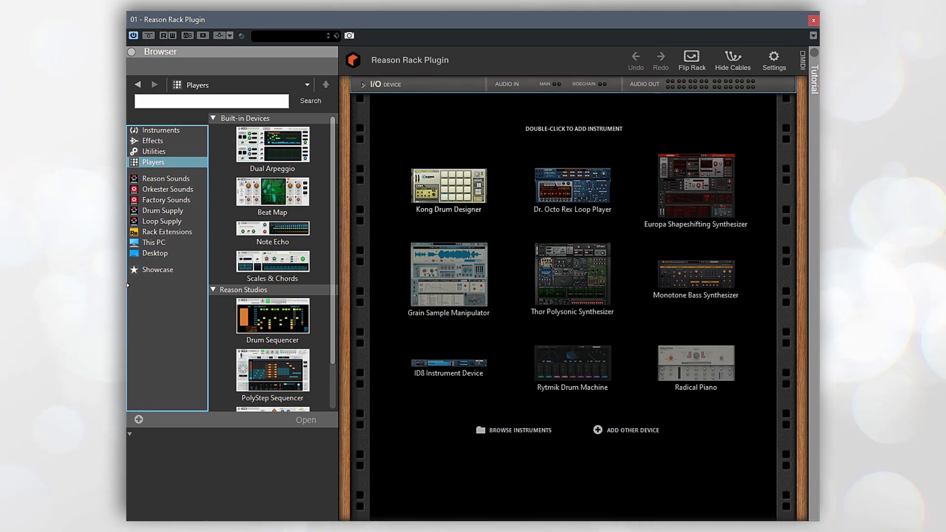
pyautogui.click(163, 179)
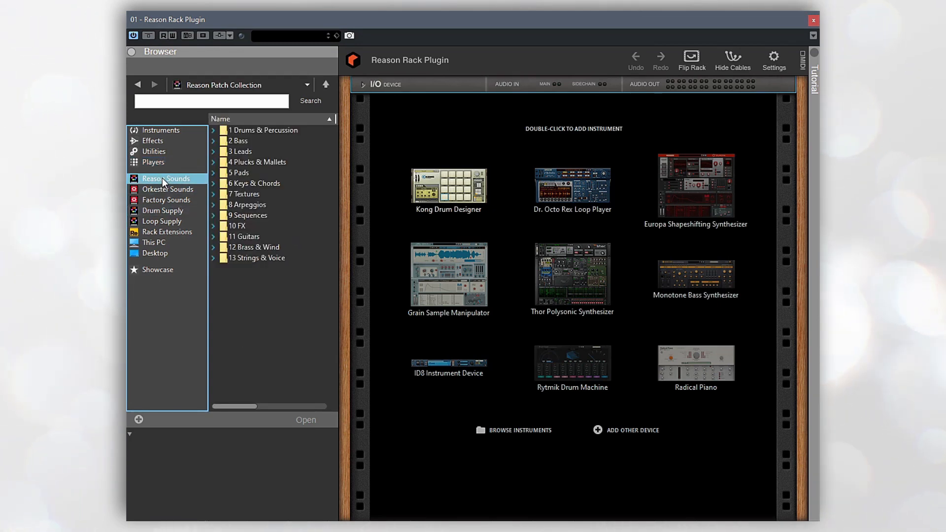
pyautogui.click(212, 141)
pyautogui.doubleClick(244, 161)
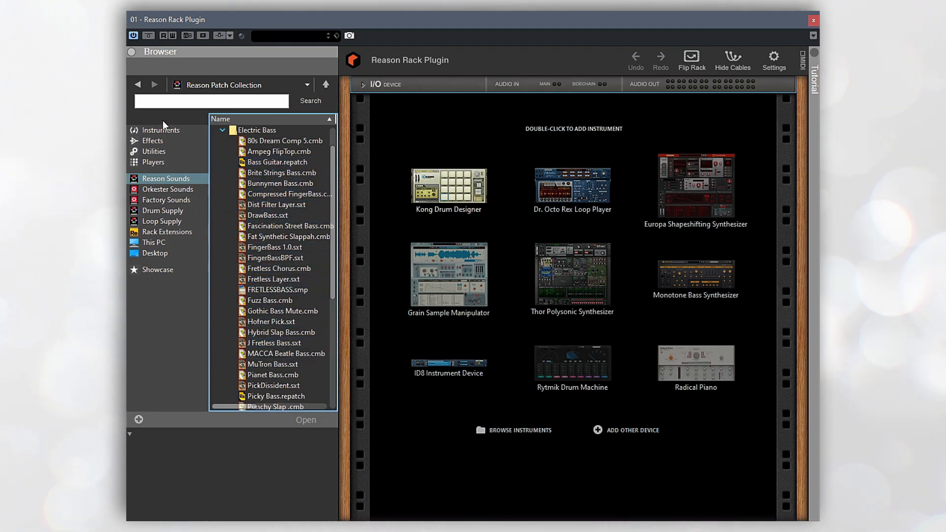
pyautogui.click(162, 210)
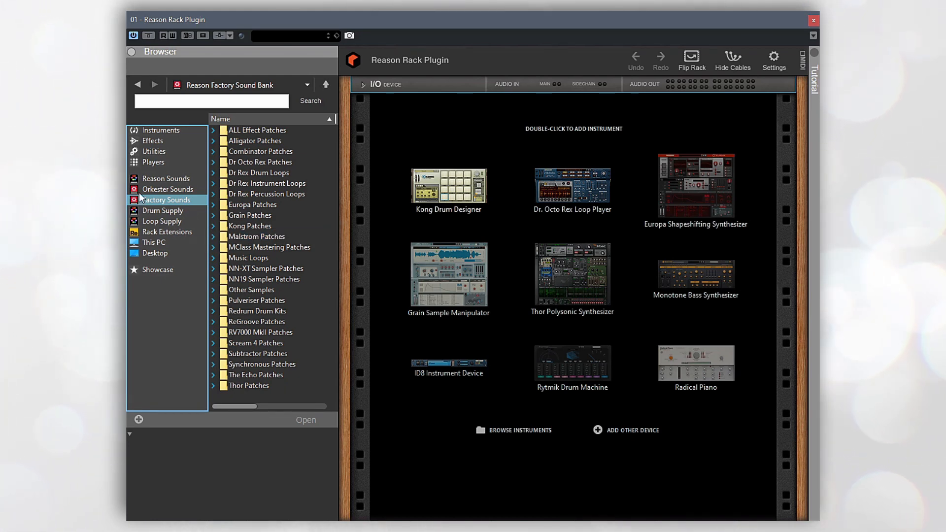
# Step: Return to Reason Sounds and browse 5 Pads down to the 80s Double Pad patch
pyautogui.click(154, 178)
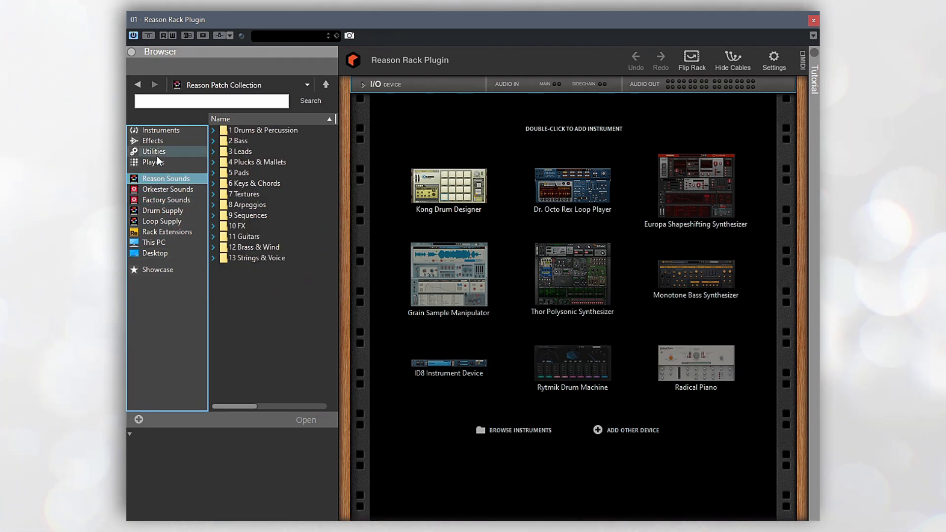
pyautogui.click(157, 155)
pyautogui.click(148, 178)
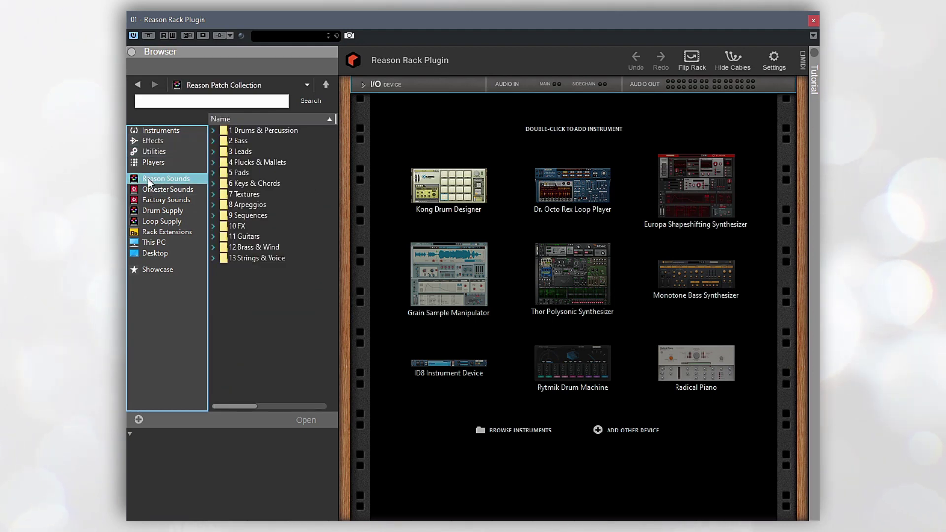
pyautogui.click(249, 129)
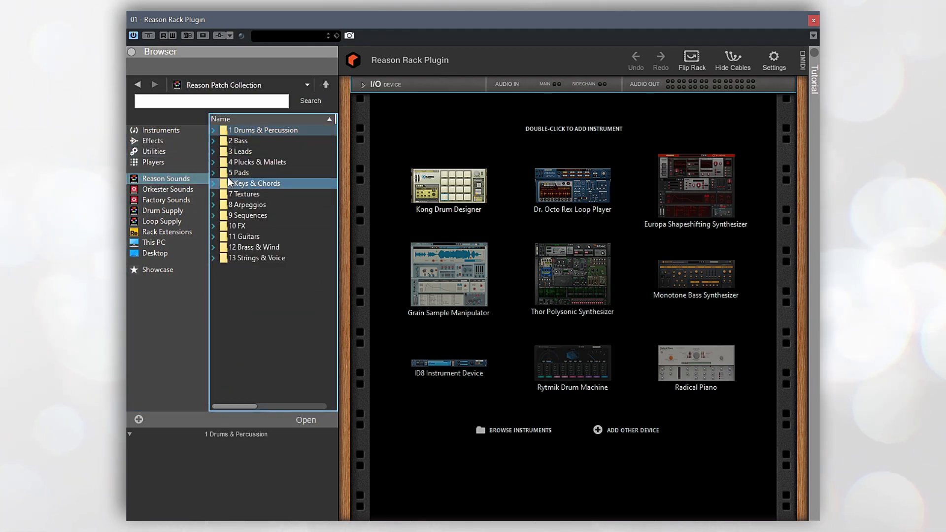
pyautogui.click(215, 172)
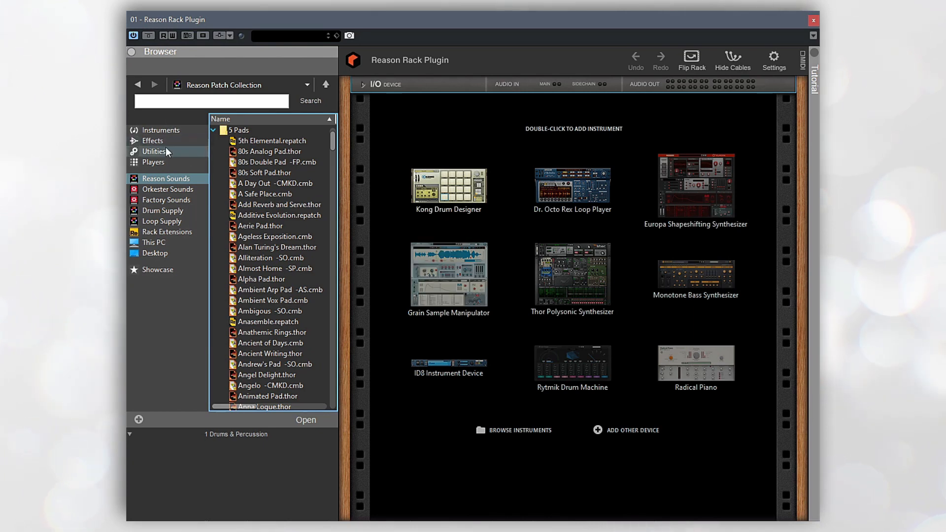
pyautogui.click(272, 162)
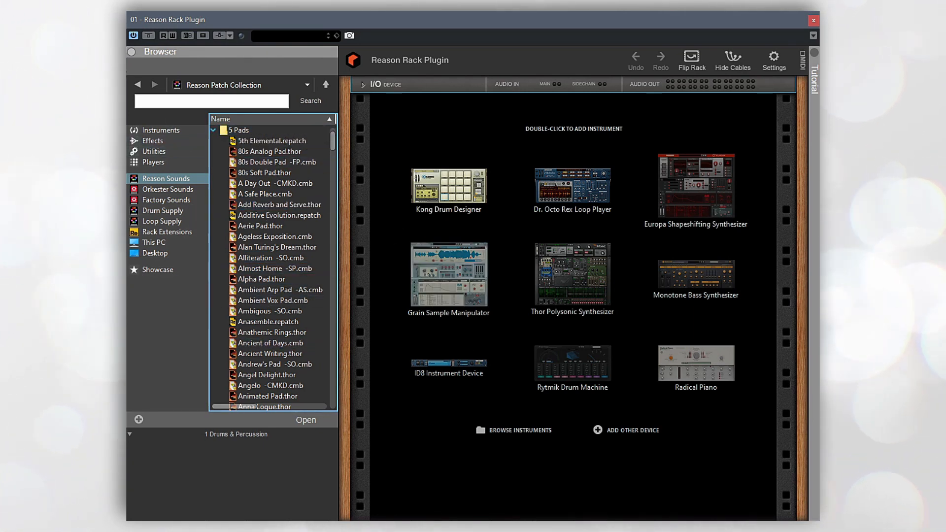
# Step: Add a Mixer 14:2 from Utilities, expand the audio I/O panel and fold the mixer to one strip
pyautogui.click(144, 152)
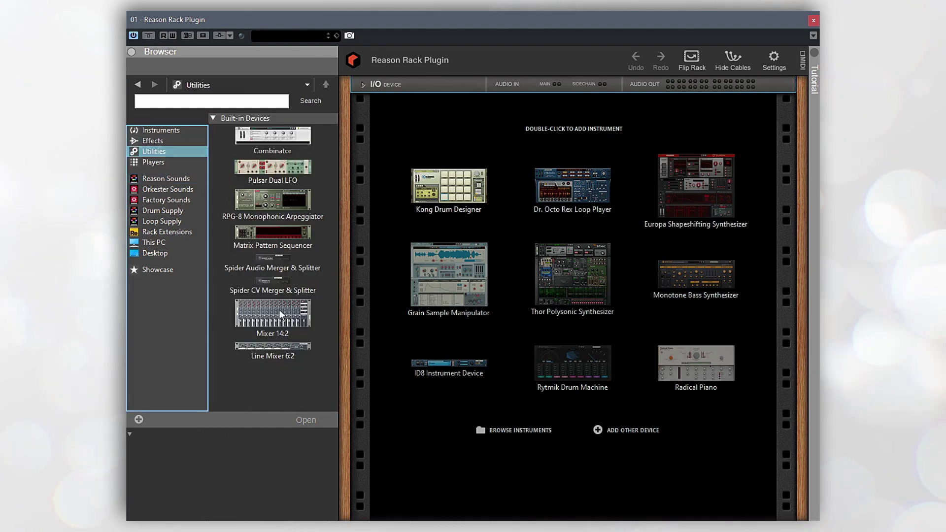
pyautogui.click(251, 323)
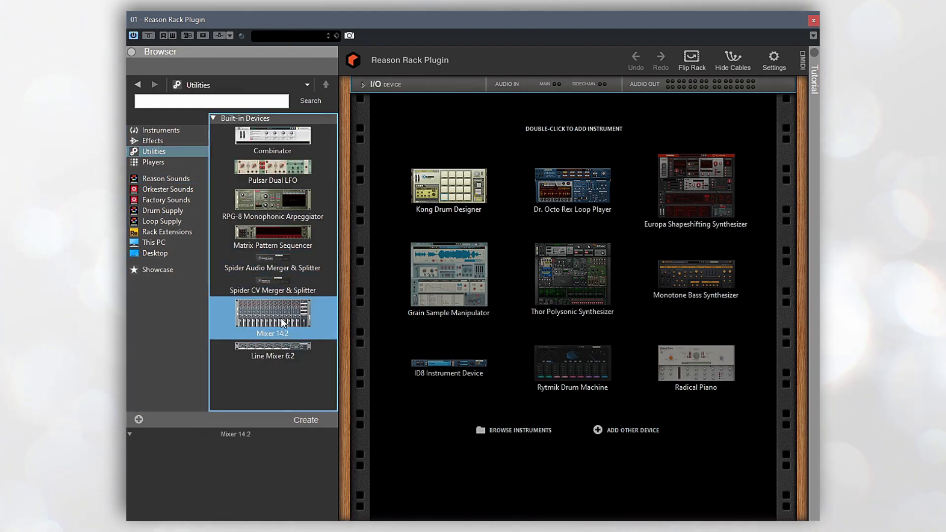
pyautogui.doubleClick(283, 324)
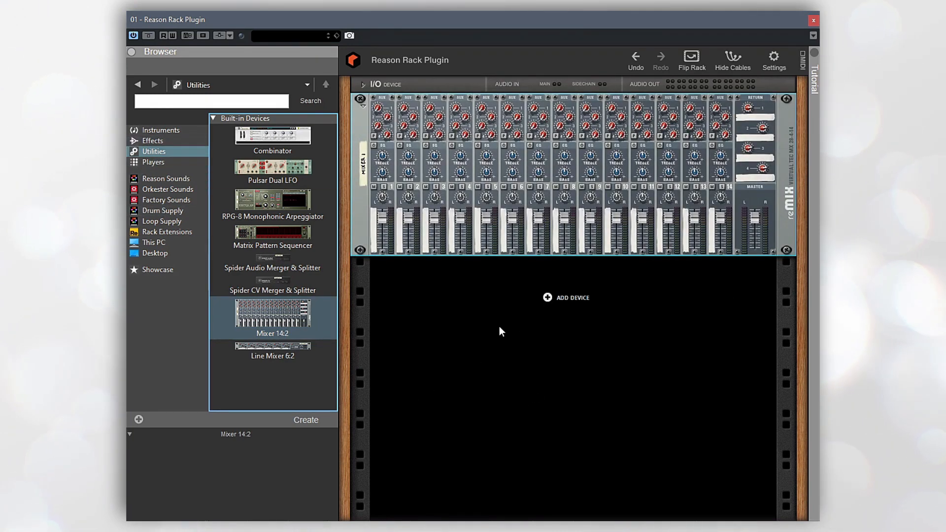
pyautogui.click(362, 84)
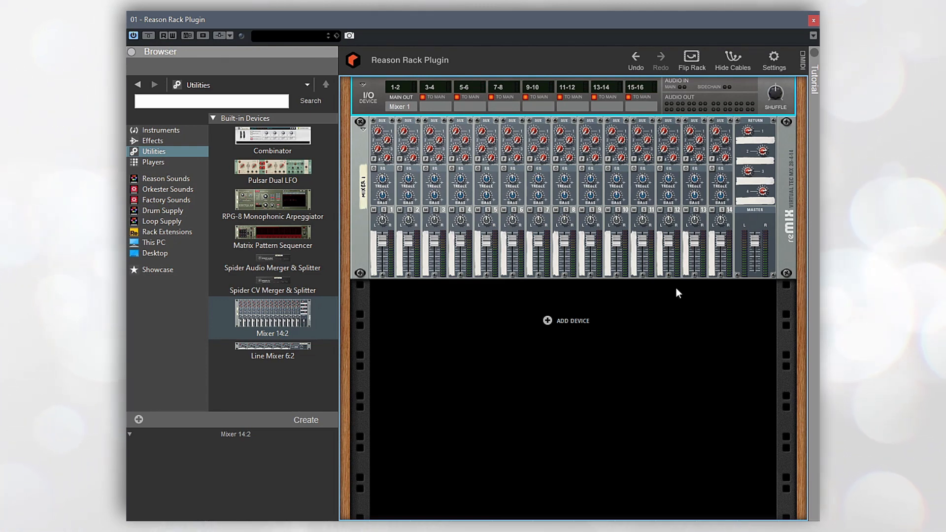
pyautogui.click(360, 134)
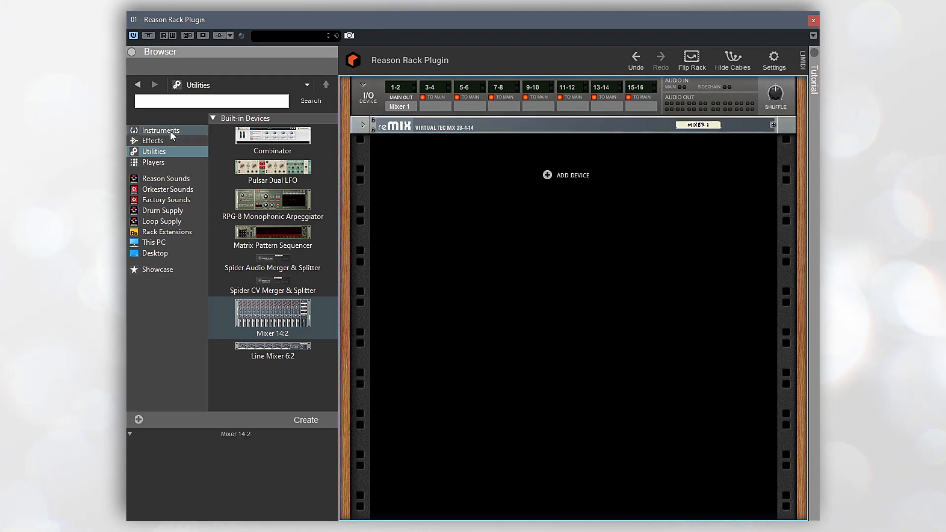
# Step: Add a Dr. Octo Rex Loop Player, delete it again, and switch to the Reason Sounds patches
pyautogui.click(156, 131)
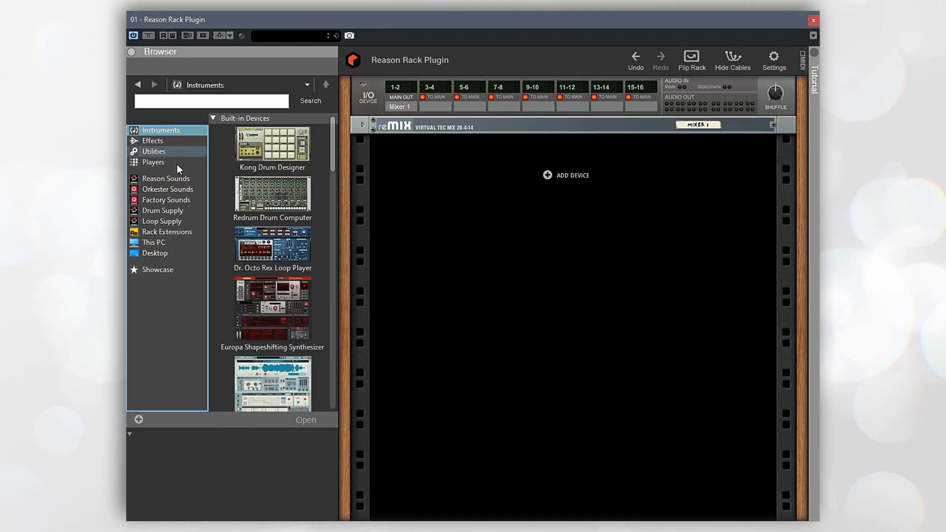
pyautogui.click(266, 261)
pyautogui.doubleClick(266, 259)
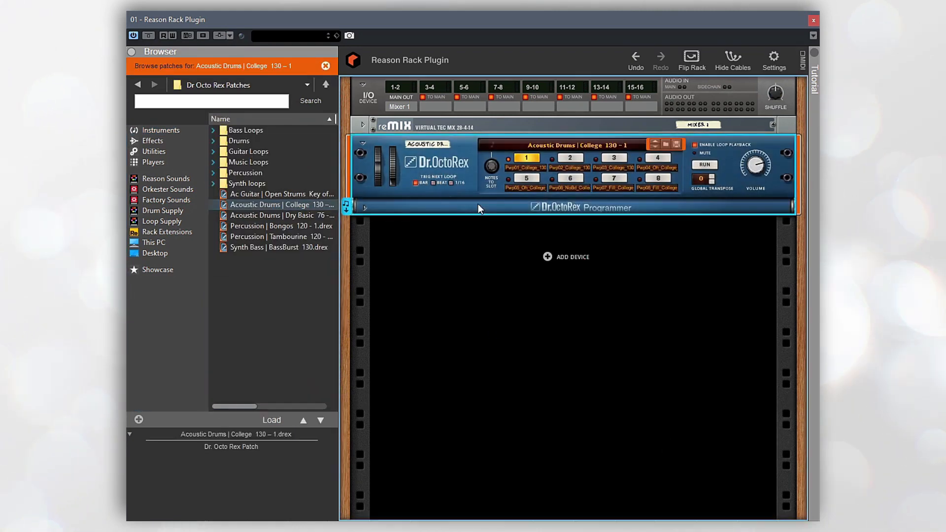
pyautogui.press('Delete')
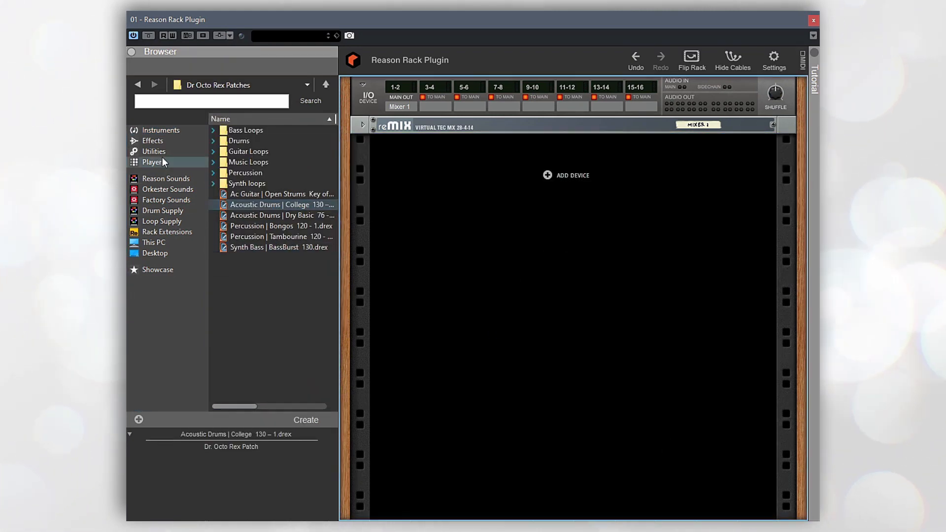
pyautogui.click(148, 178)
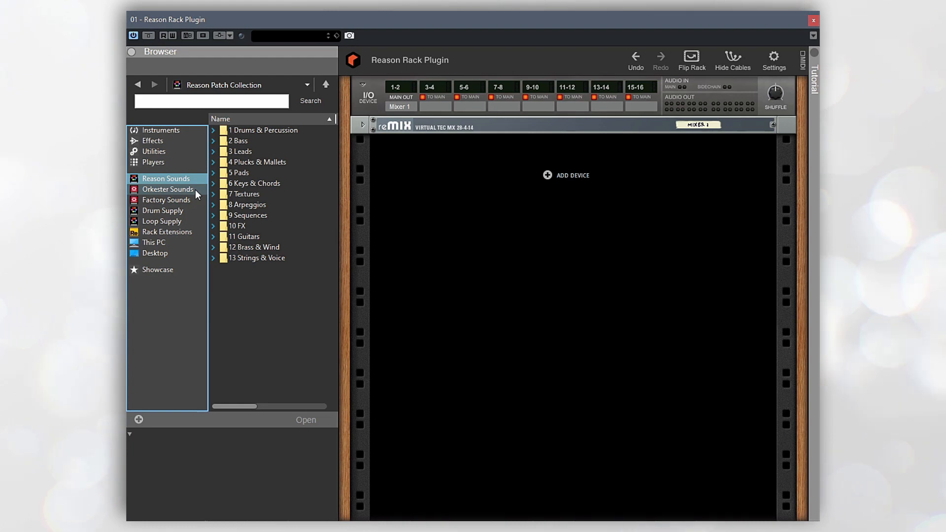
# Step: Load Ambient Vox Pad.cmb from the Pads folder into the rack and deselect it
pyautogui.click(214, 172)
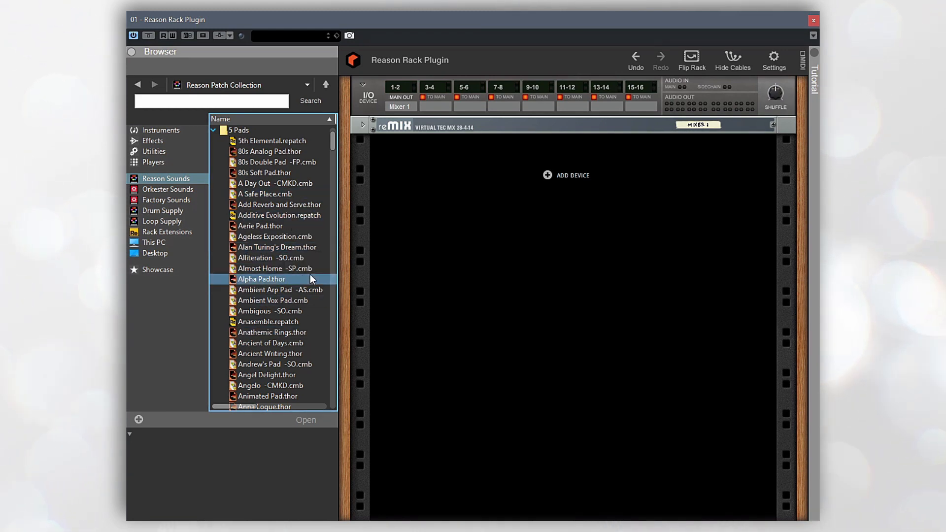
pyautogui.doubleClick(267, 302)
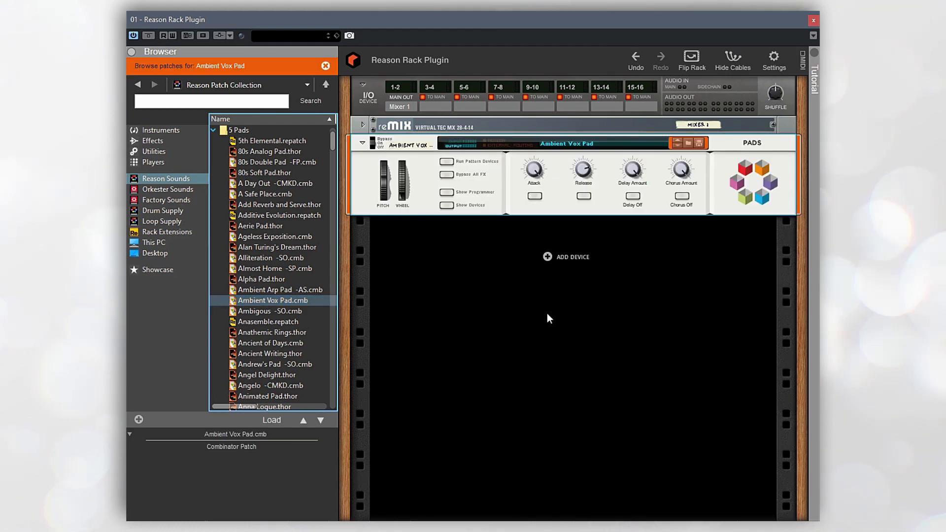
pyautogui.click(319, 296)
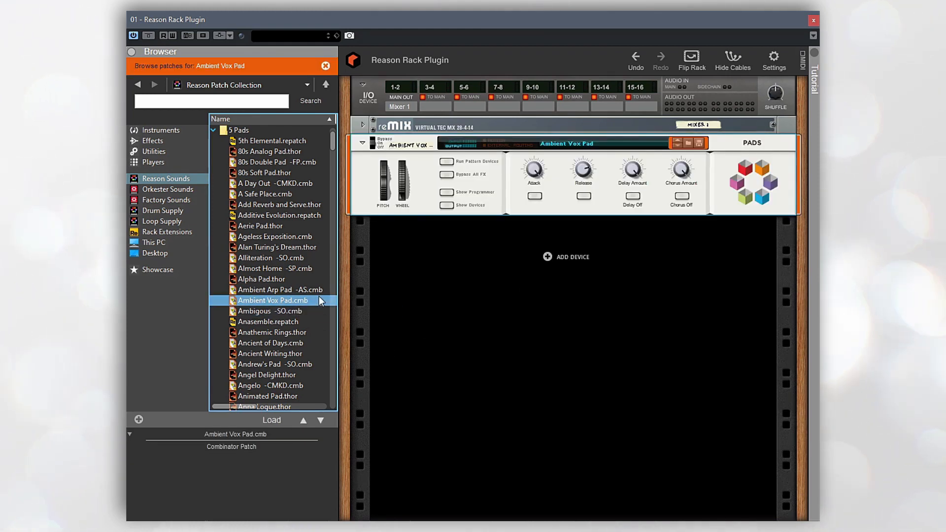
pyautogui.click(547, 339)
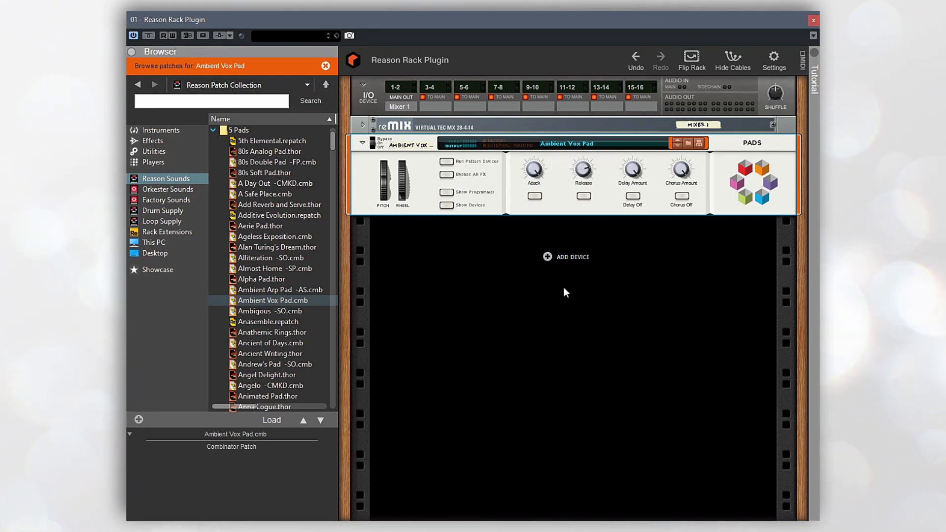
pyautogui.click(520, 307)
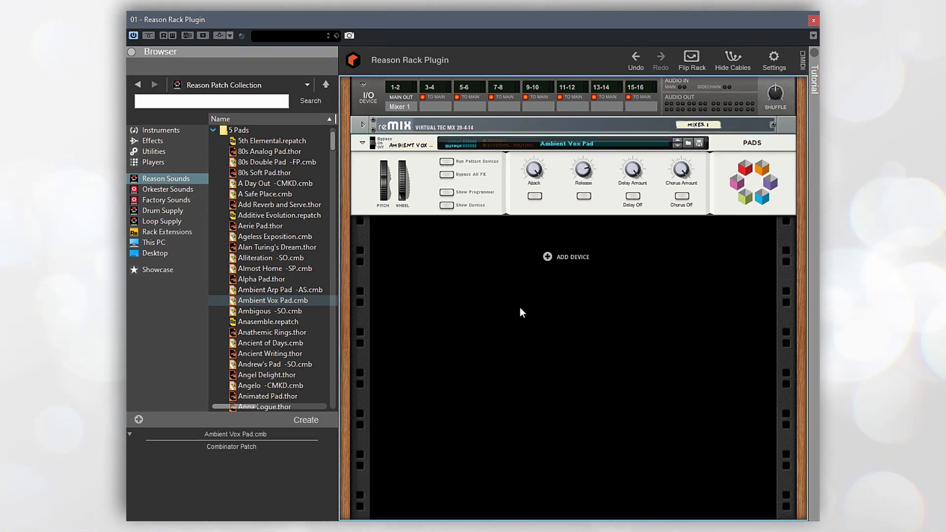
# Step: Add then delete a stray Ambigous -SO device and start patch browsing on the Ambient Vox Pad combinator
pyautogui.click(269, 316)
pyautogui.scroll(-1, 278, 385)
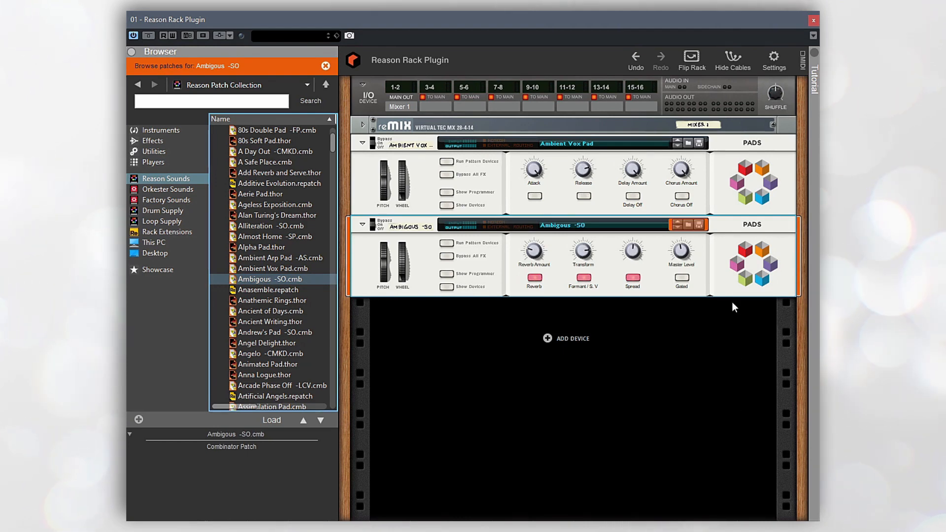
pyautogui.press('Delete')
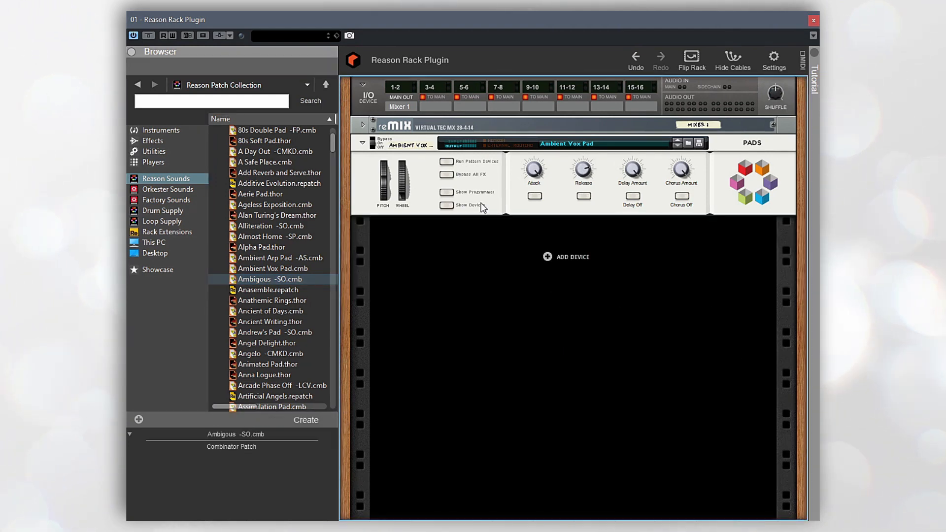
pyautogui.click(684, 142)
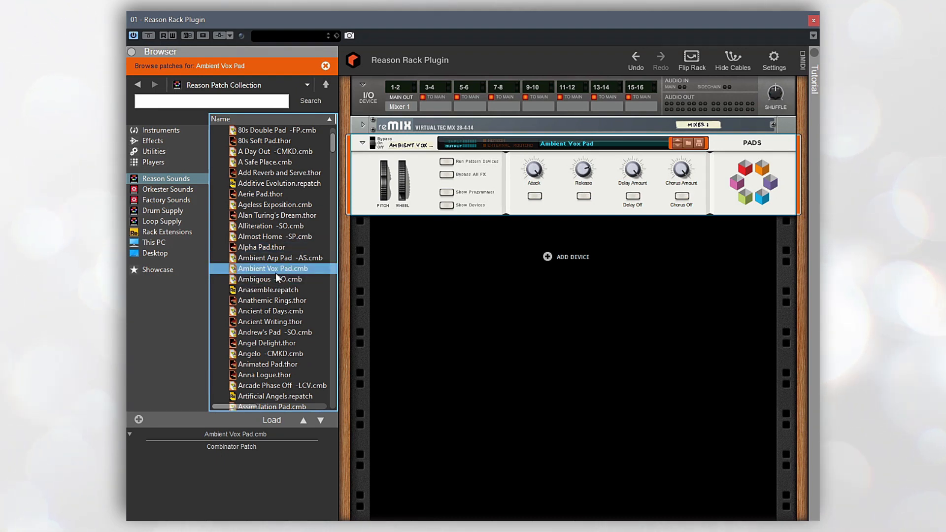
# Step: Step through Ambigous -SO, Anasemble and Anathemic Rings to Ancient of Days.cmb, then stop browsing
pyautogui.click(276, 276)
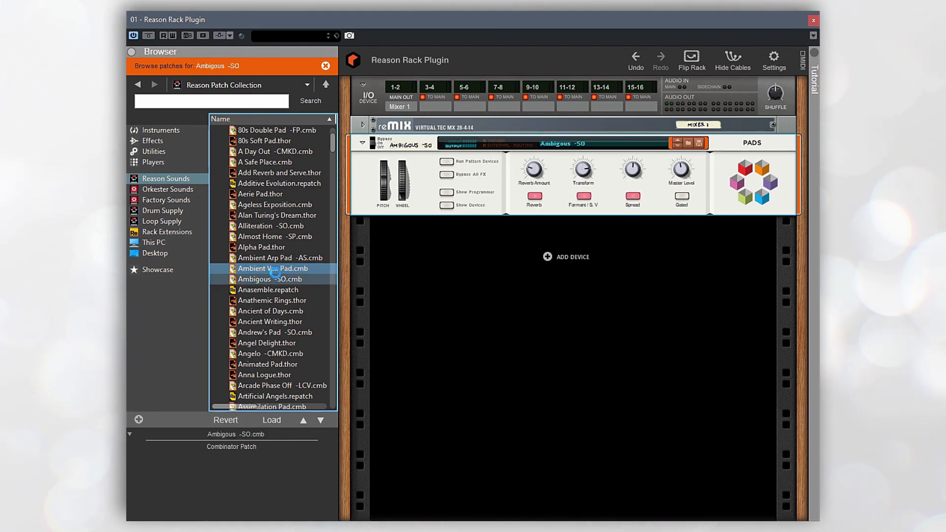
pyautogui.press('Down')
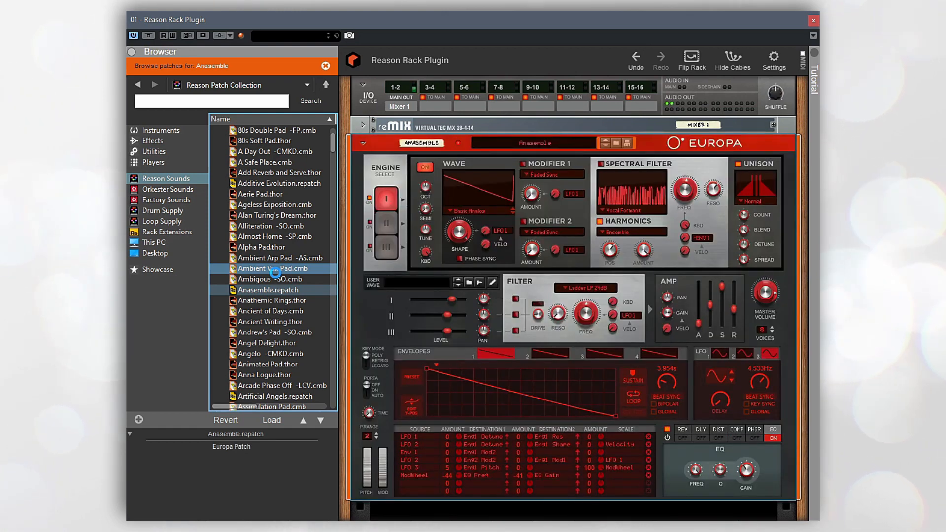
pyautogui.press('Down')
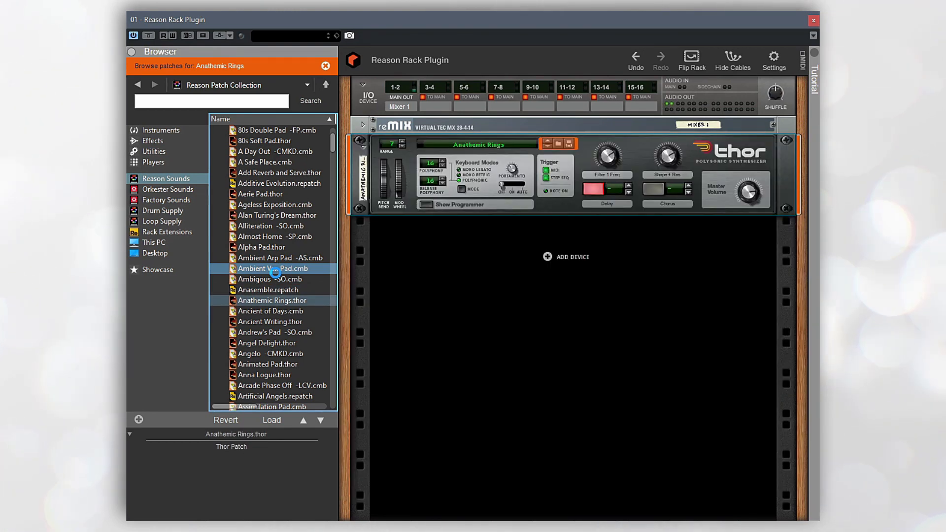
pyautogui.press('Down')
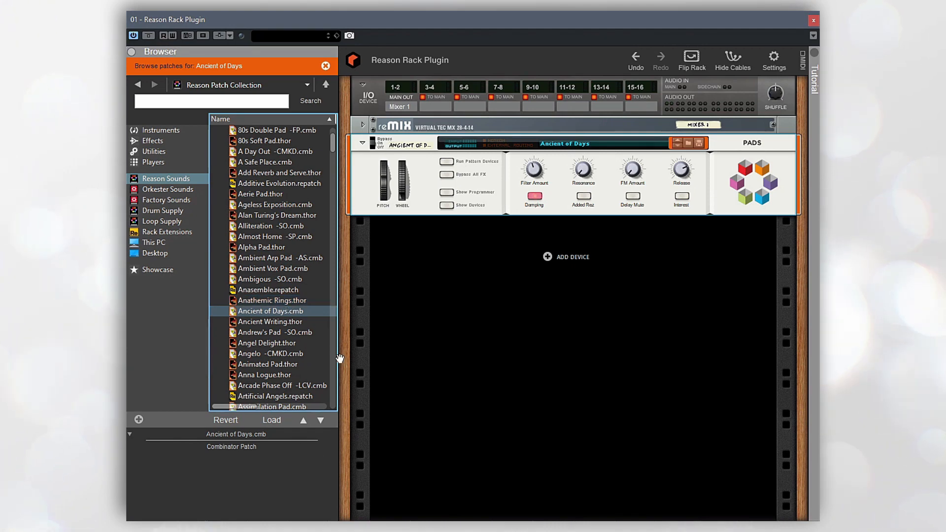
pyautogui.rightClick(502, 267)
pyautogui.click(414, 363)
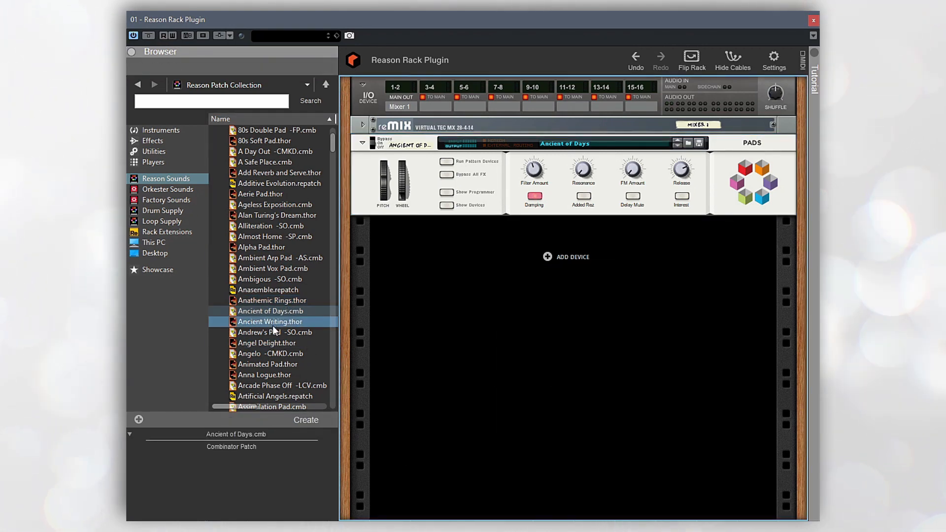
pyautogui.scroll(-3, 279, 274)
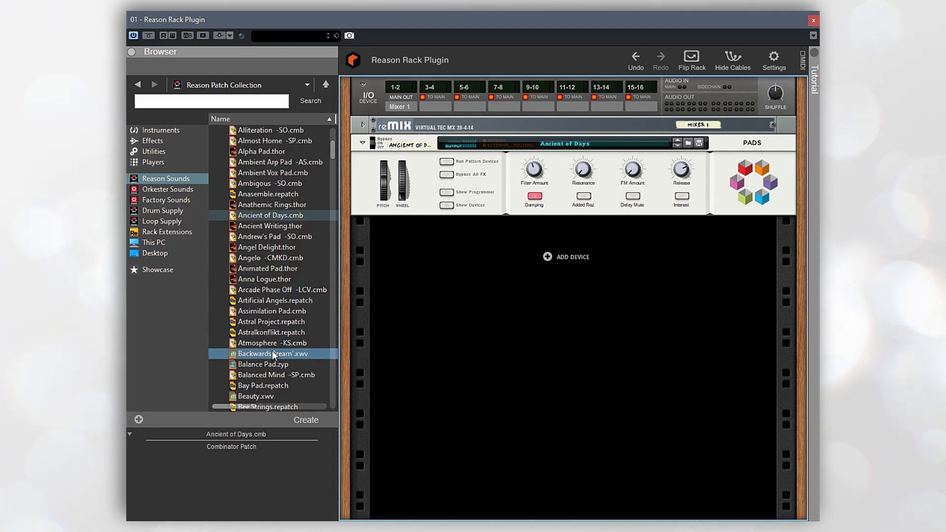
pyautogui.scroll(-2, 267, 288)
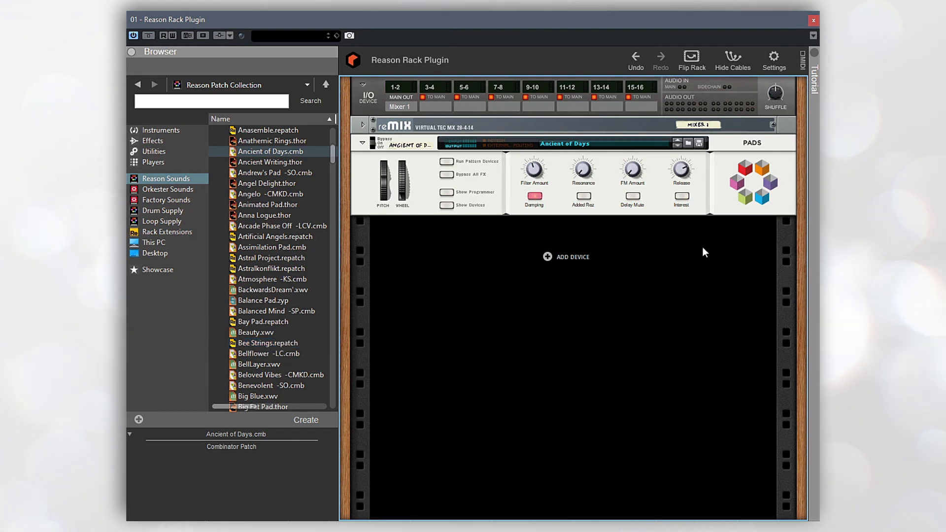
# Step: Load Bee Strings.repatch as a Grain device beneath the Ancient of Days combinator
pyautogui.doubleClick(255, 345)
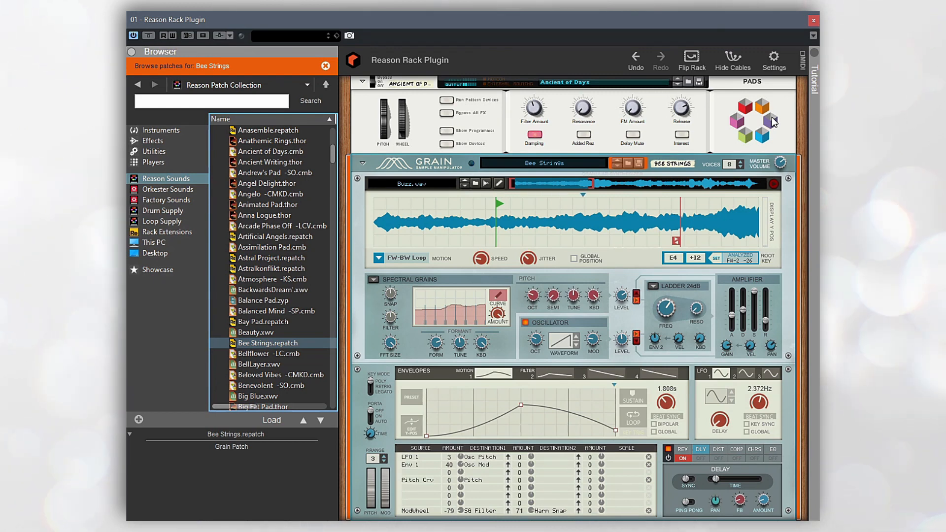
pyautogui.scroll(5, 450, 270)
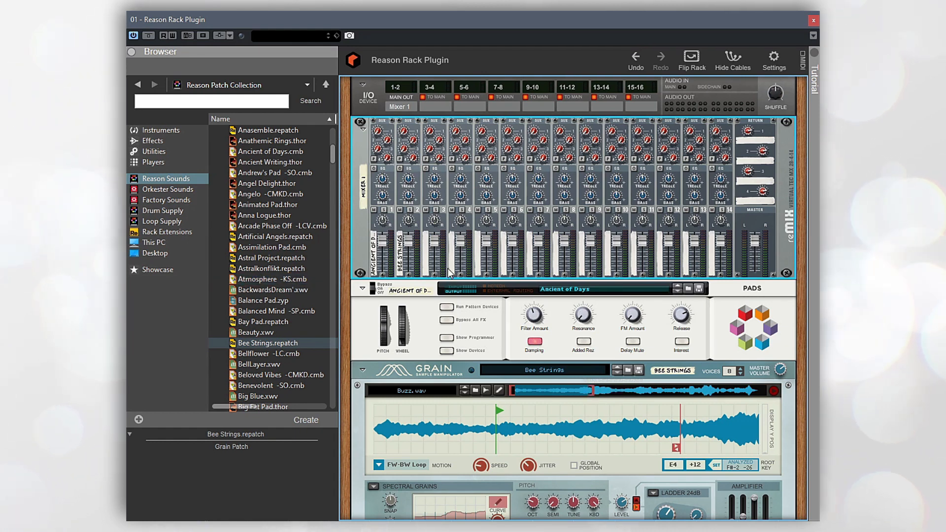
# Step: Flip the rack to show the back panels and cabling
pyautogui.press('Tab')
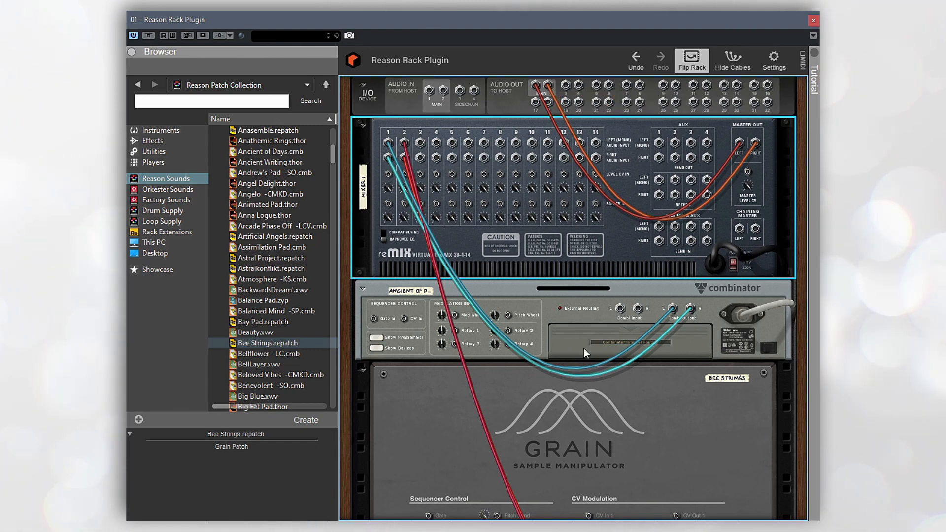
pyautogui.rightClick(538, 301)
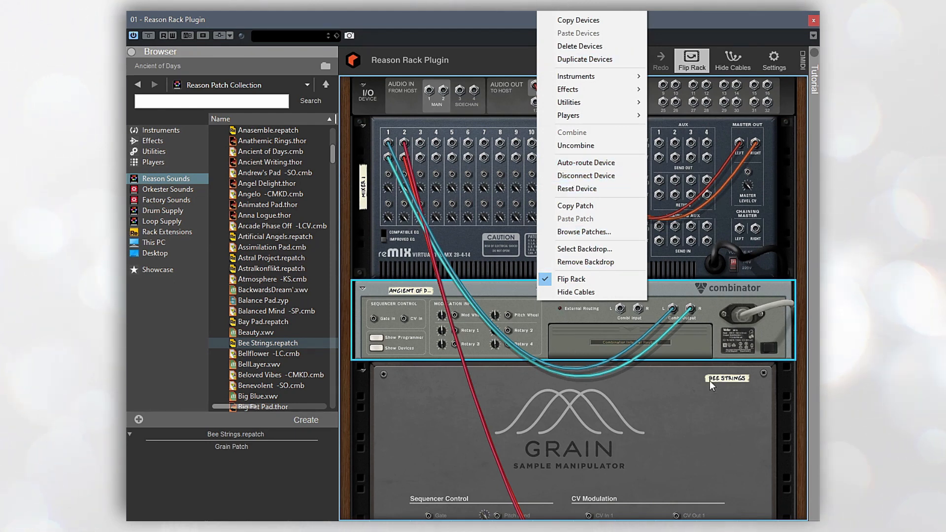
pyautogui.click(667, 427)
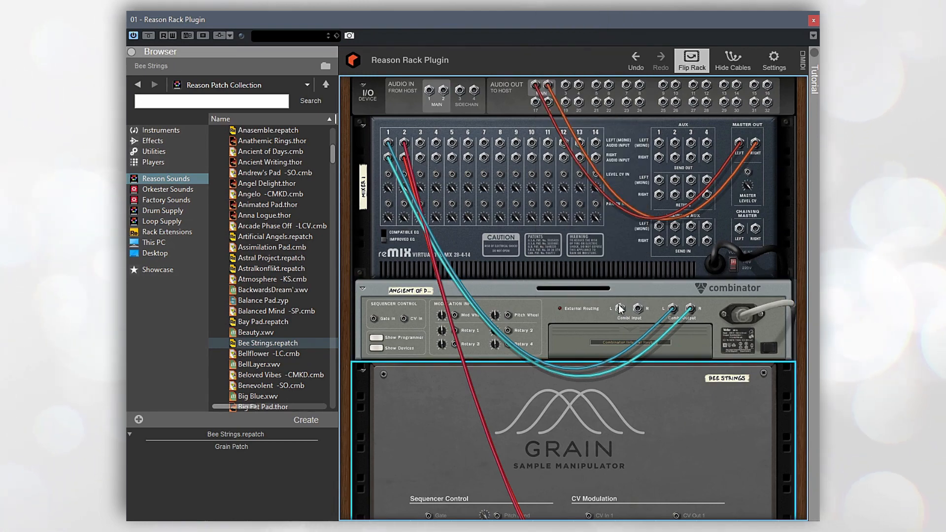
pyautogui.scroll(-3, 606, 319)
pyautogui.scroll(-3, 606, 318)
pyautogui.scroll(6, 606, 319)
# Step: Clear the stray cable on mixer channel 8 and recable Master Out to Audio Out 1/2
pyautogui.moveTo(741, 145)
pyautogui.mouseDown()
pyautogui.moveTo(735, 218)
pyautogui.moveTo(609, 259)
pyautogui.mouseUp()
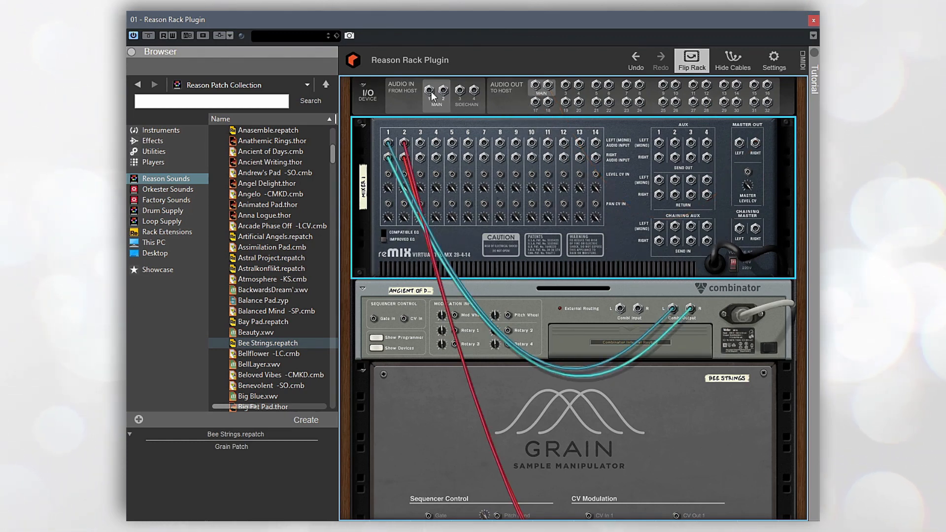
pyautogui.moveTo(539, 88); pyautogui.dragTo(742, 144)
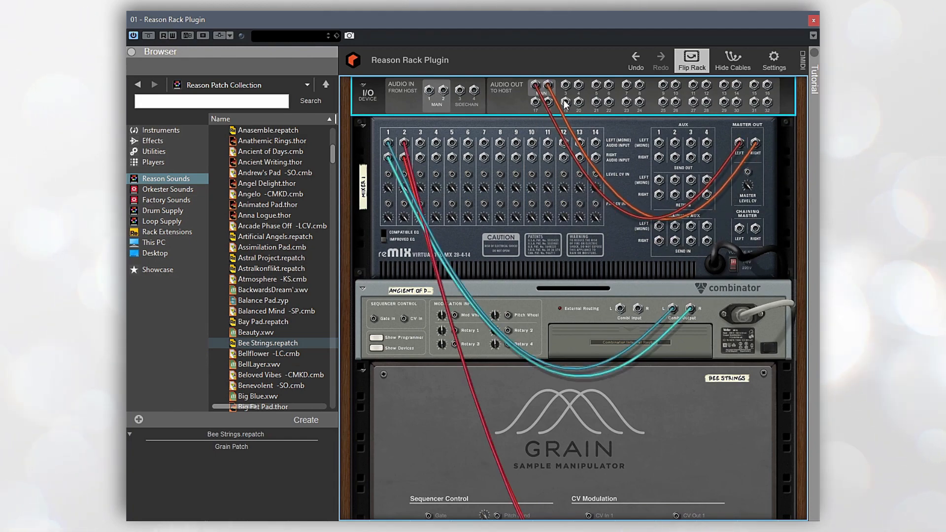
pyautogui.moveTo(549, 87); pyautogui.dragTo(500, 159)
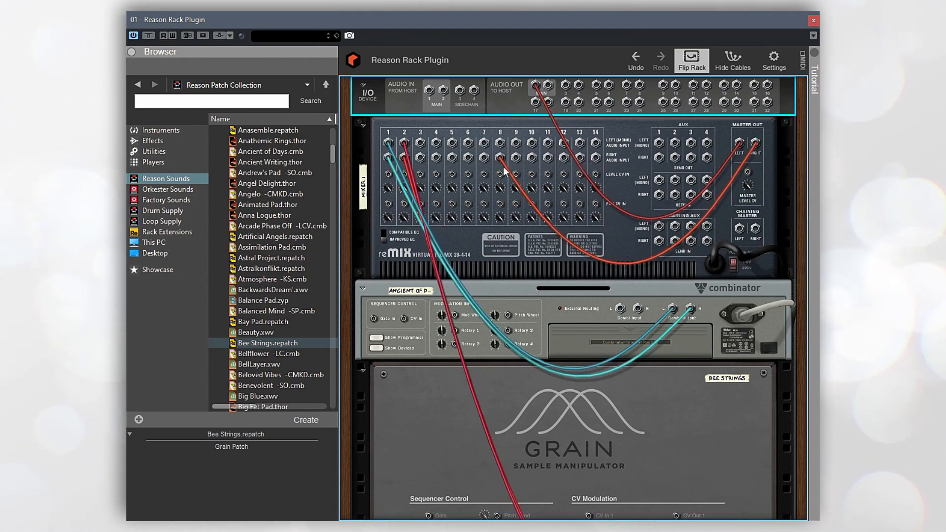
pyautogui.moveTo(499, 158); pyautogui.dragTo(623, 212)
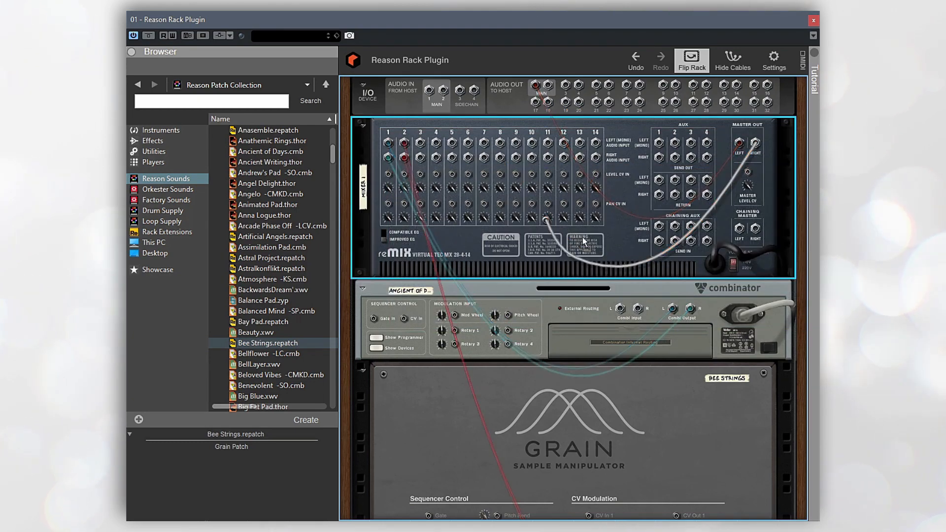
pyautogui.moveTo(739, 143)
pyautogui.mouseDown()
pyautogui.moveTo(534, 98)
pyautogui.moveTo(740, 144)
pyautogui.mouseUp()
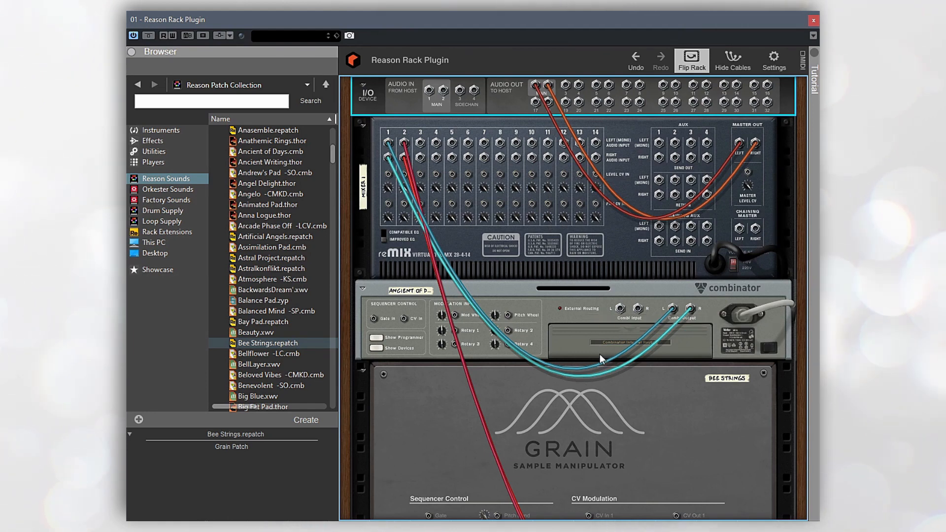
# Step: Drag Scream 4 Distortion from the Effects list into the rack below the Combinator
pyautogui.click(152, 140)
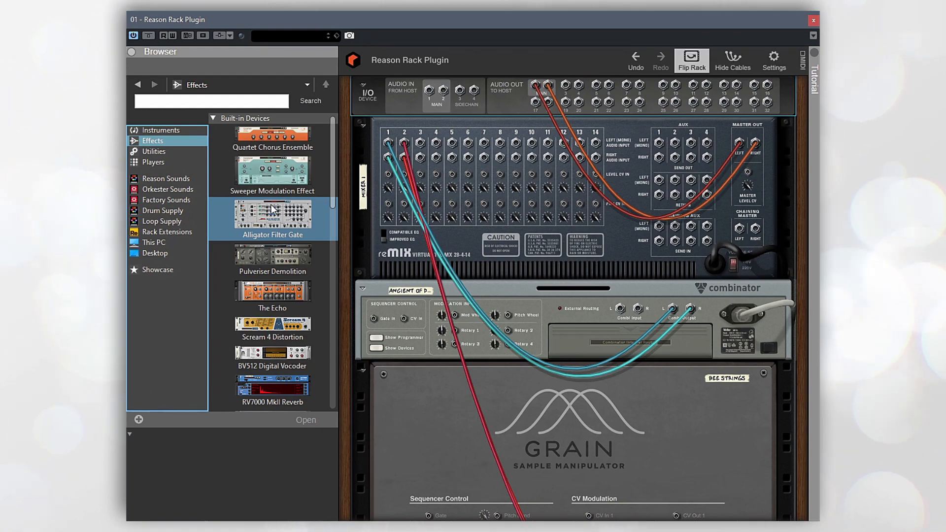
pyautogui.scroll(-5, 481, 267)
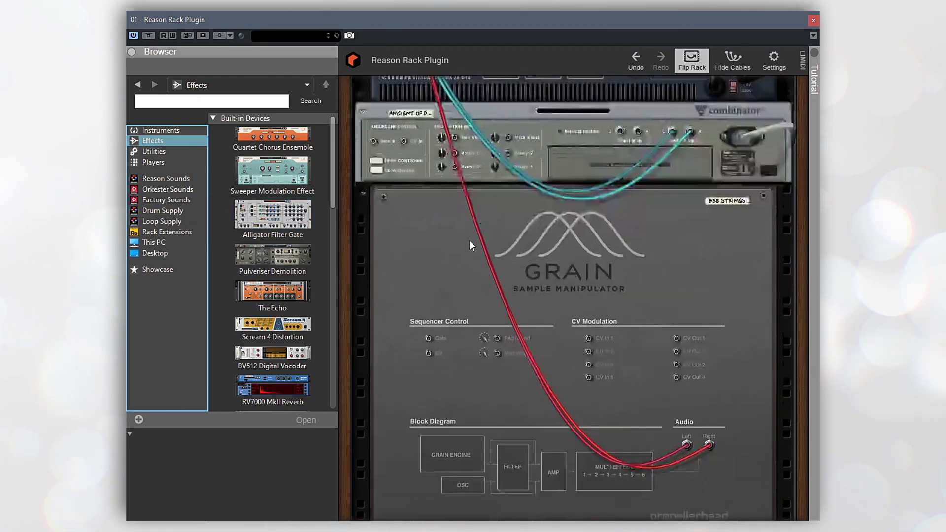
pyautogui.scroll(-5, 485, 292)
pyautogui.scroll(1, 480, 498)
pyautogui.scroll(5, 475, 397)
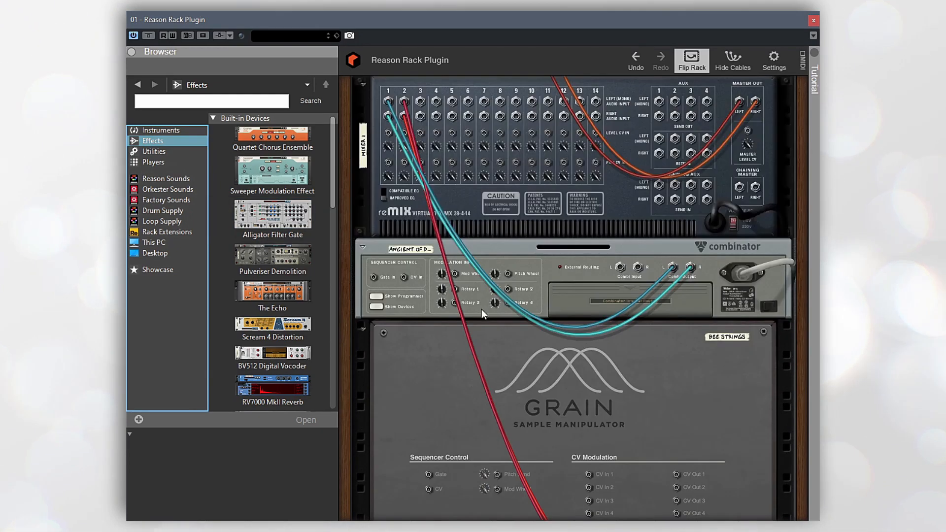
pyautogui.scroll(3, 482, 309)
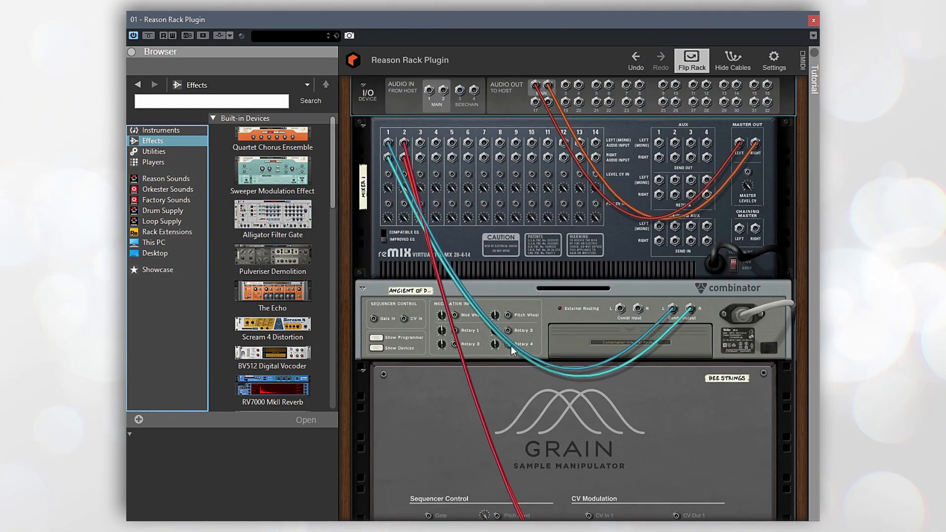
pyautogui.click(311, 357)
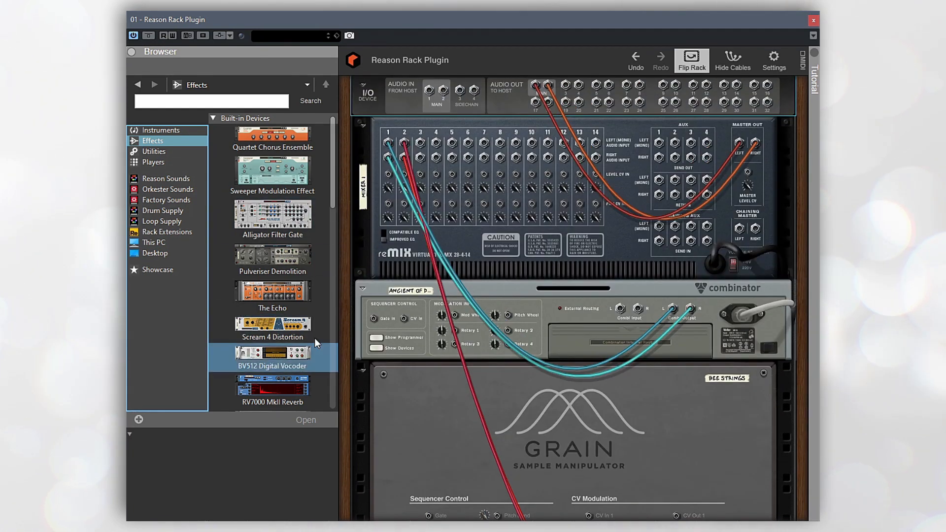
pyautogui.click(275, 326)
pyautogui.click(413, 289)
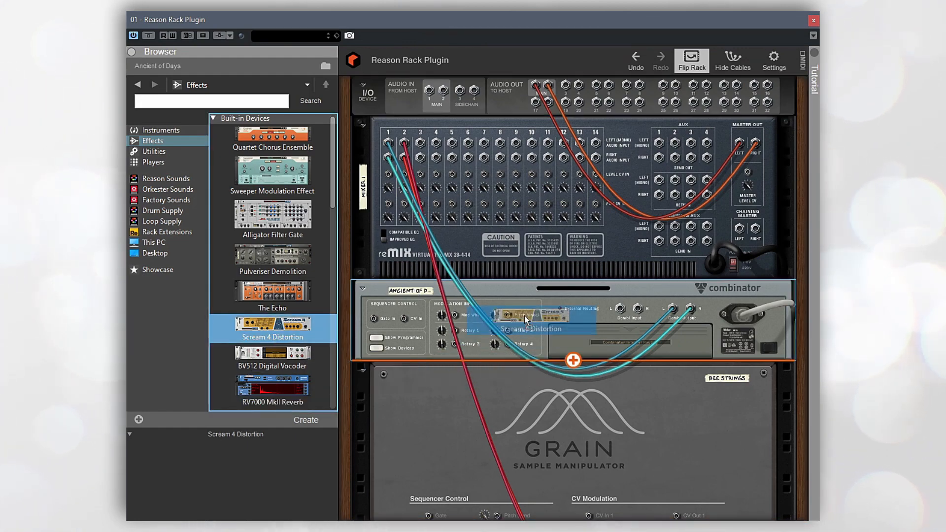
pyautogui.moveTo(266, 327); pyautogui.dragTo(532, 323)
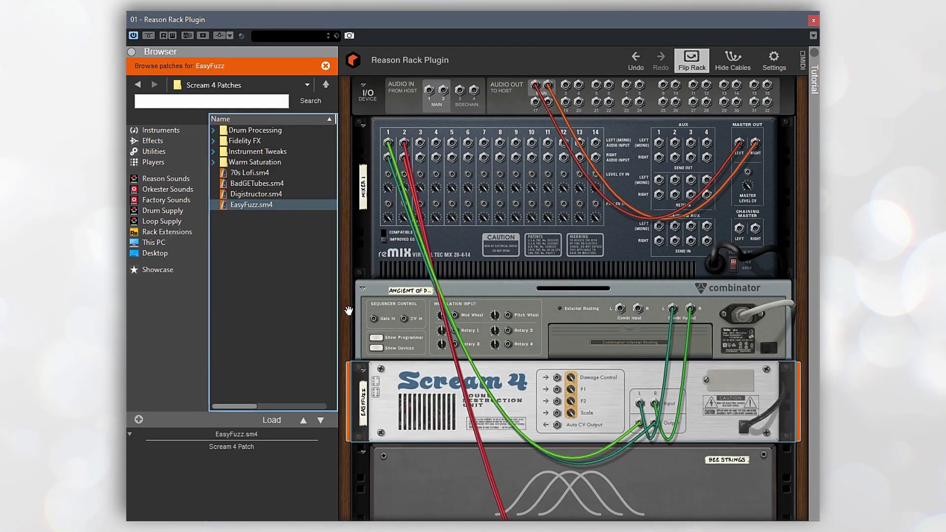
pyautogui.click(474, 289)
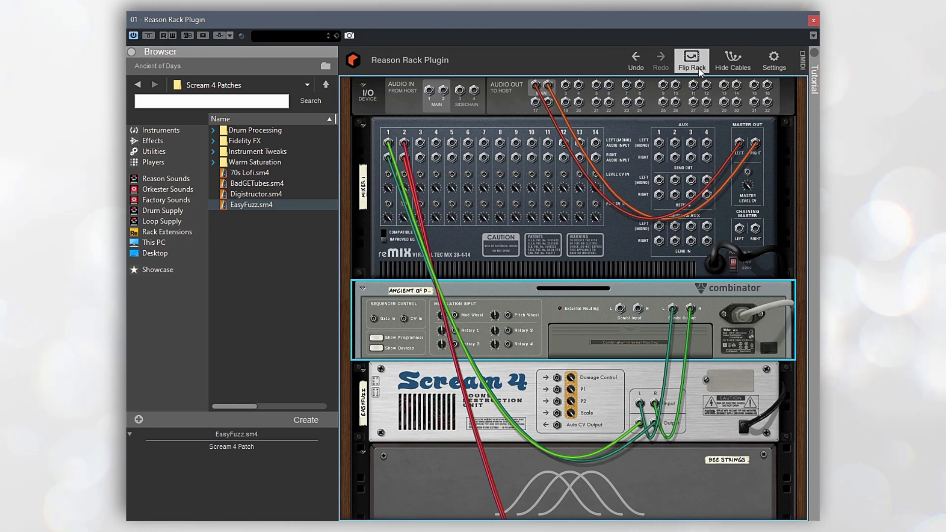
# Step: Undo the Scream 4 insert, drag EasyFuzz.sm4 above the mixer, then delete it
pyautogui.click(638, 59)
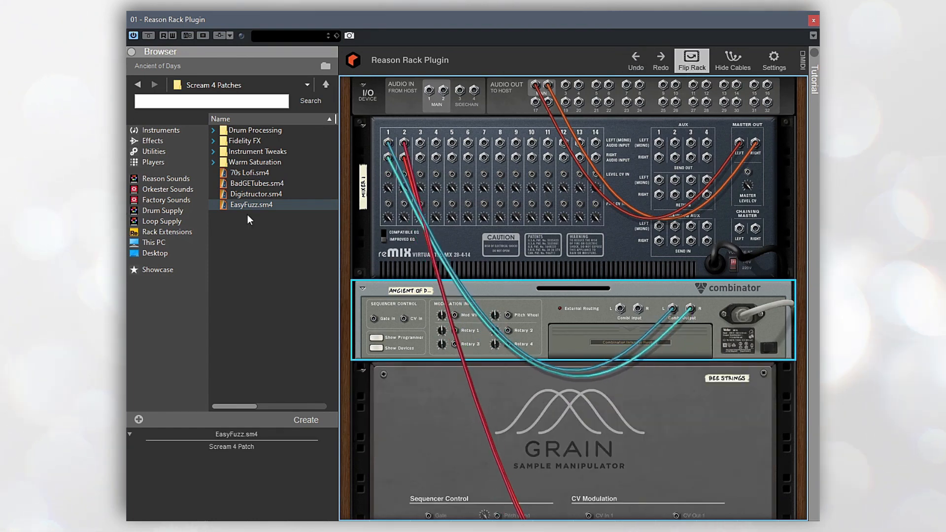
pyautogui.moveTo(248, 206); pyautogui.dragTo(516, 178)
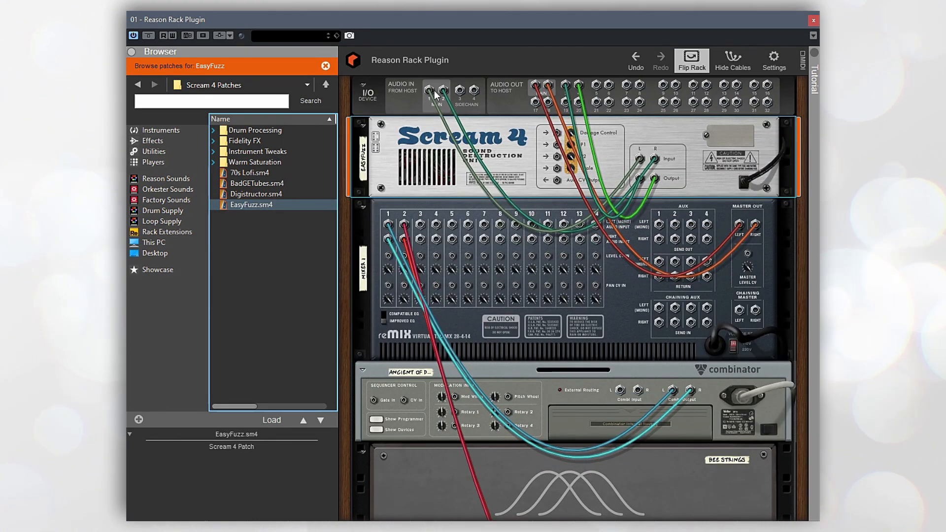
pyautogui.click(419, 173)
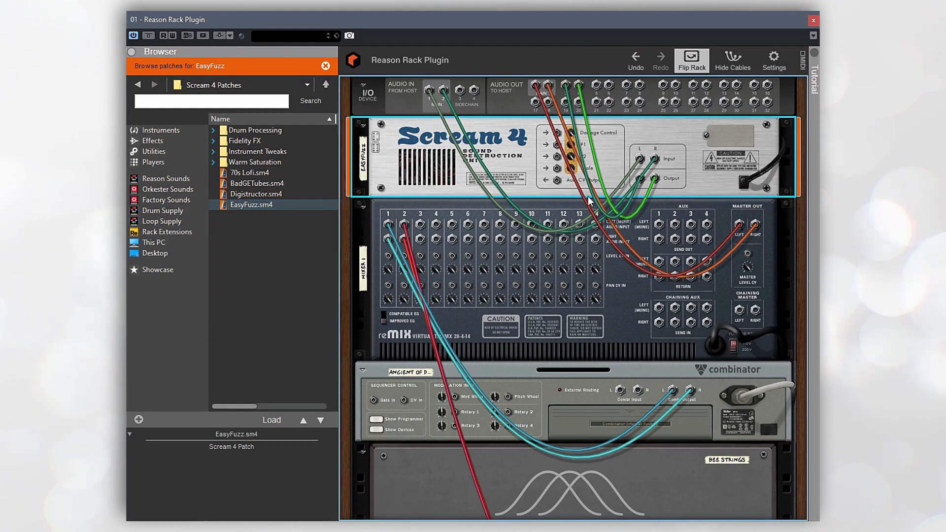
pyautogui.press('Delete')
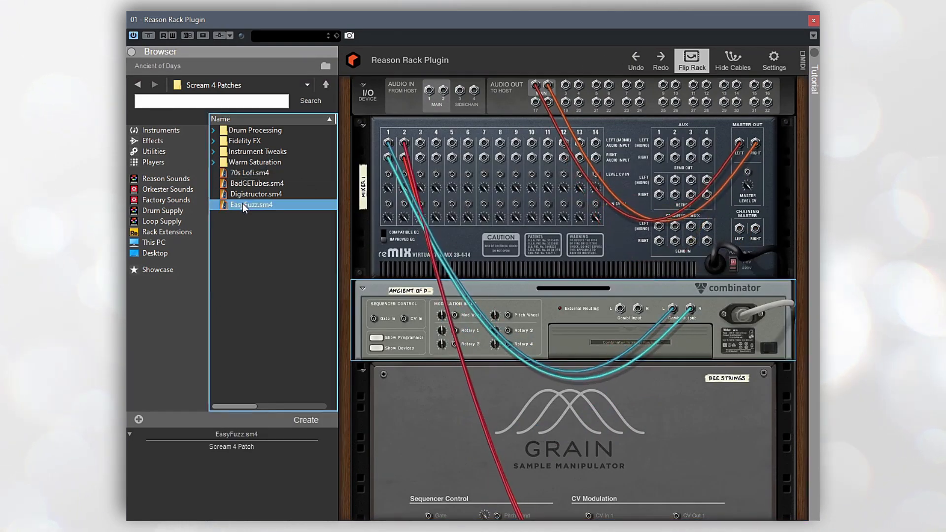
# Step: Drag EasyFuzz.sm4 below the mixer and delete that Scream 4 device too
pyautogui.moveTo(243, 203); pyautogui.dragTo(474, 267)
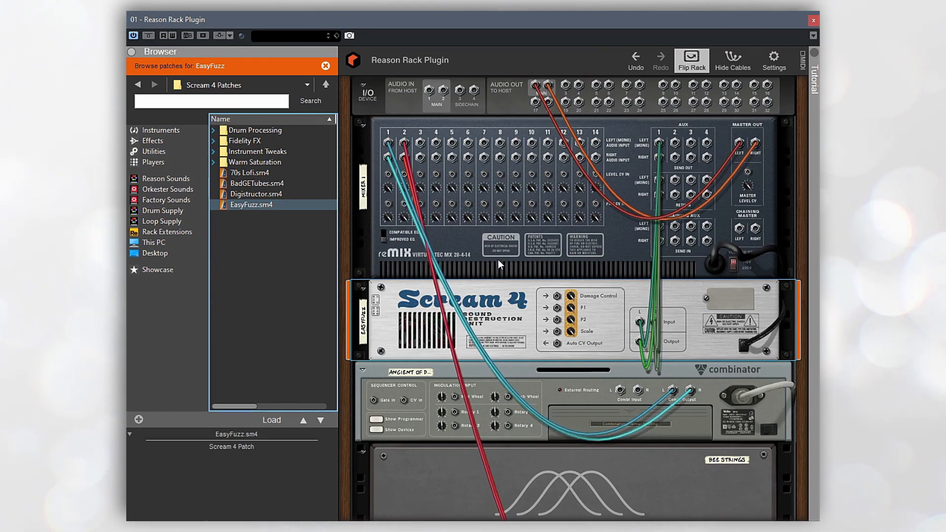
pyautogui.click(589, 254)
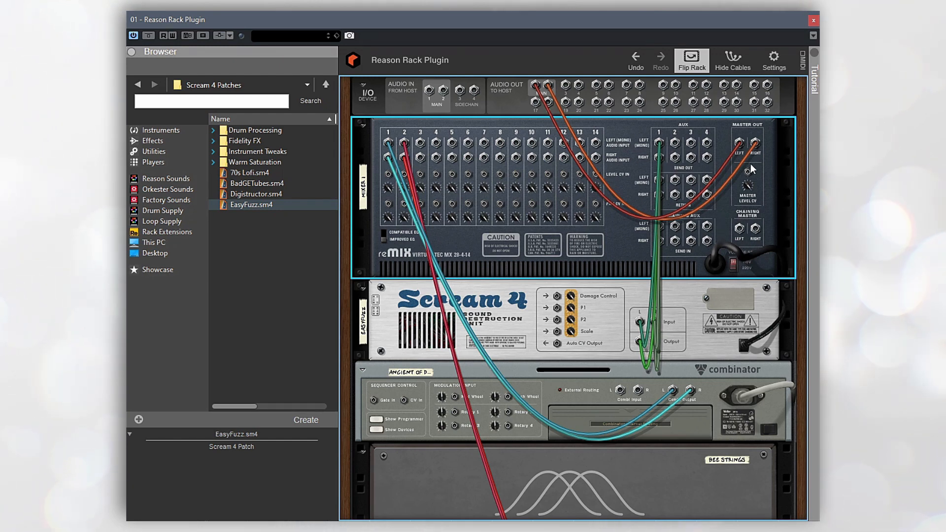
pyautogui.click(513, 318)
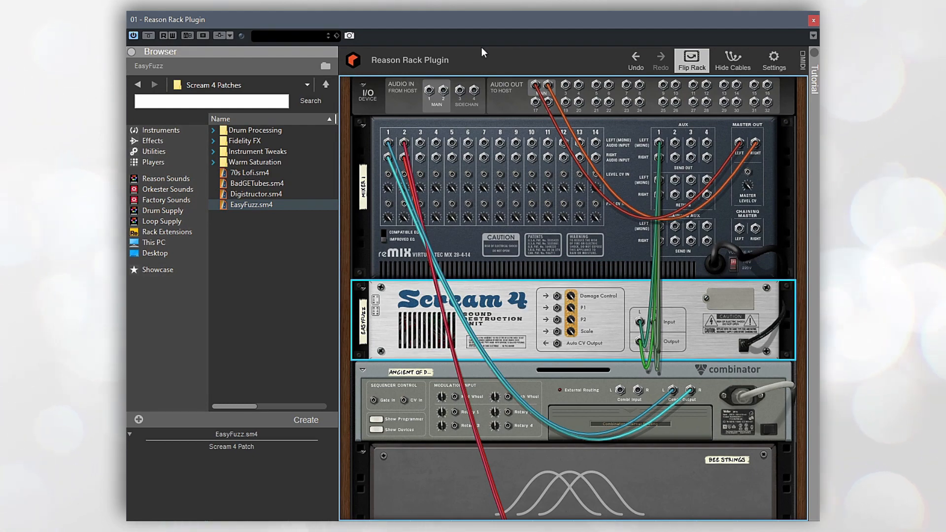
pyautogui.press('Delete')
# Step: Drag RV7000 MkII Reverb just below the mixer so it auto-routes to Send 1 and Return
pyautogui.click(470, 259)
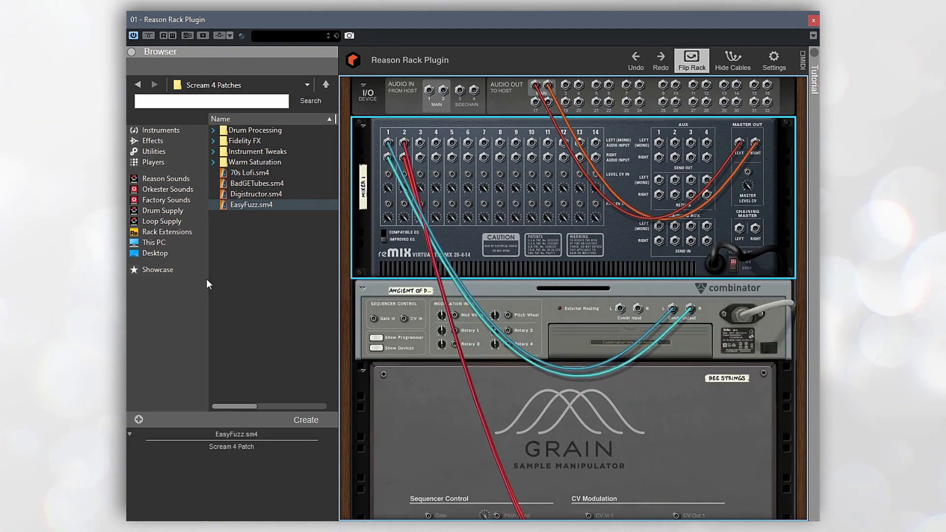
pyautogui.click(152, 141)
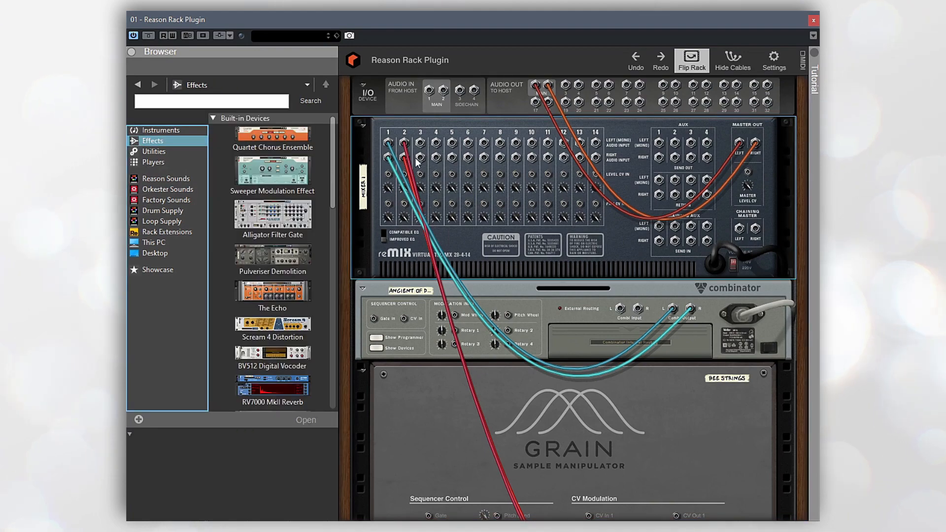
pyautogui.moveTo(273, 385); pyautogui.dragTo(529, 284)
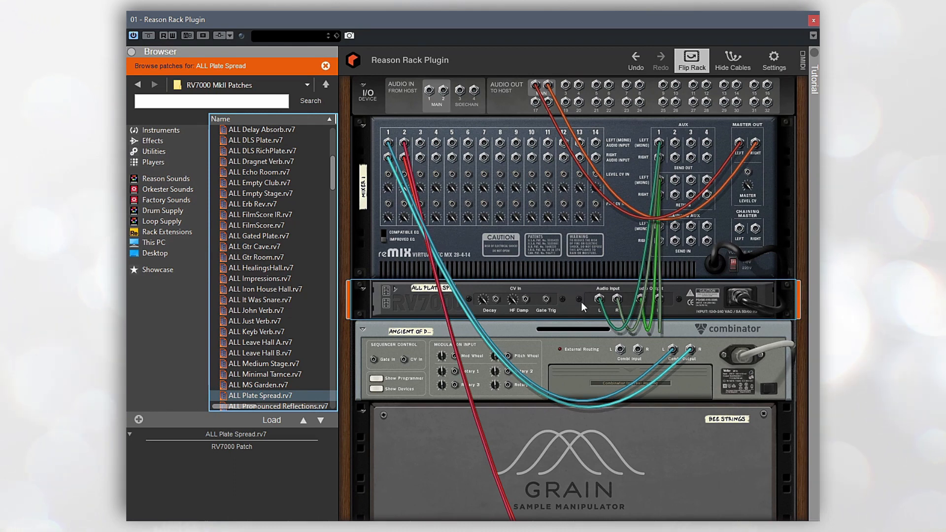
pyautogui.moveTo(600, 299)
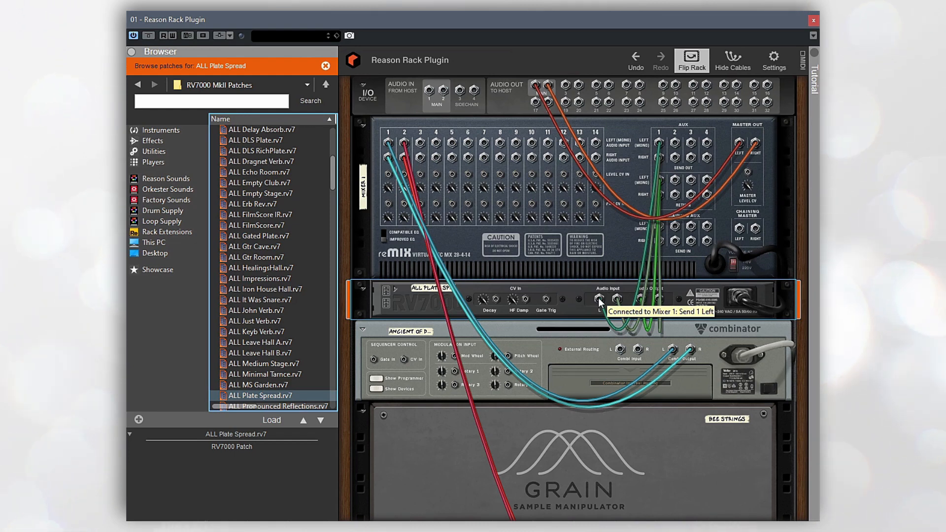
pyautogui.click(415, 319)
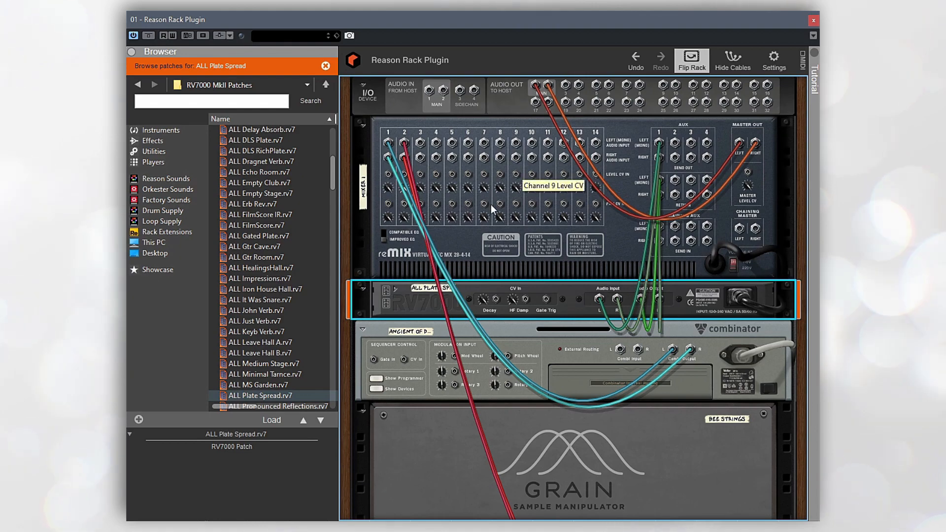
pyautogui.scroll(-5, 488, 208)
pyautogui.scroll(-3, 488, 170)
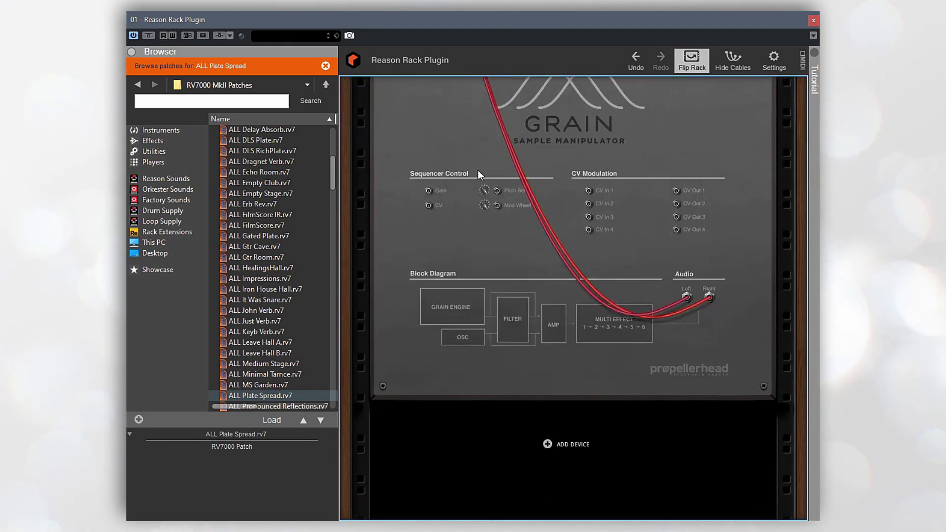
pyautogui.scroll(8, 479, 170)
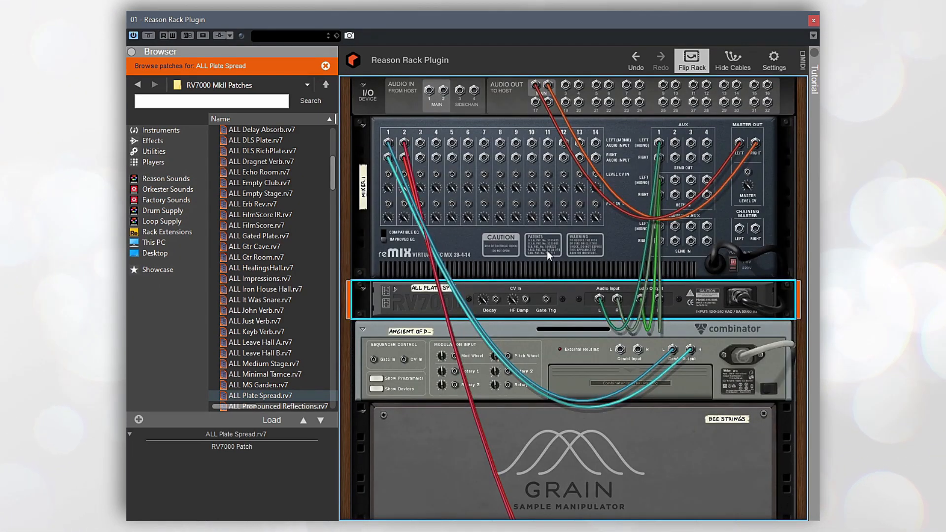